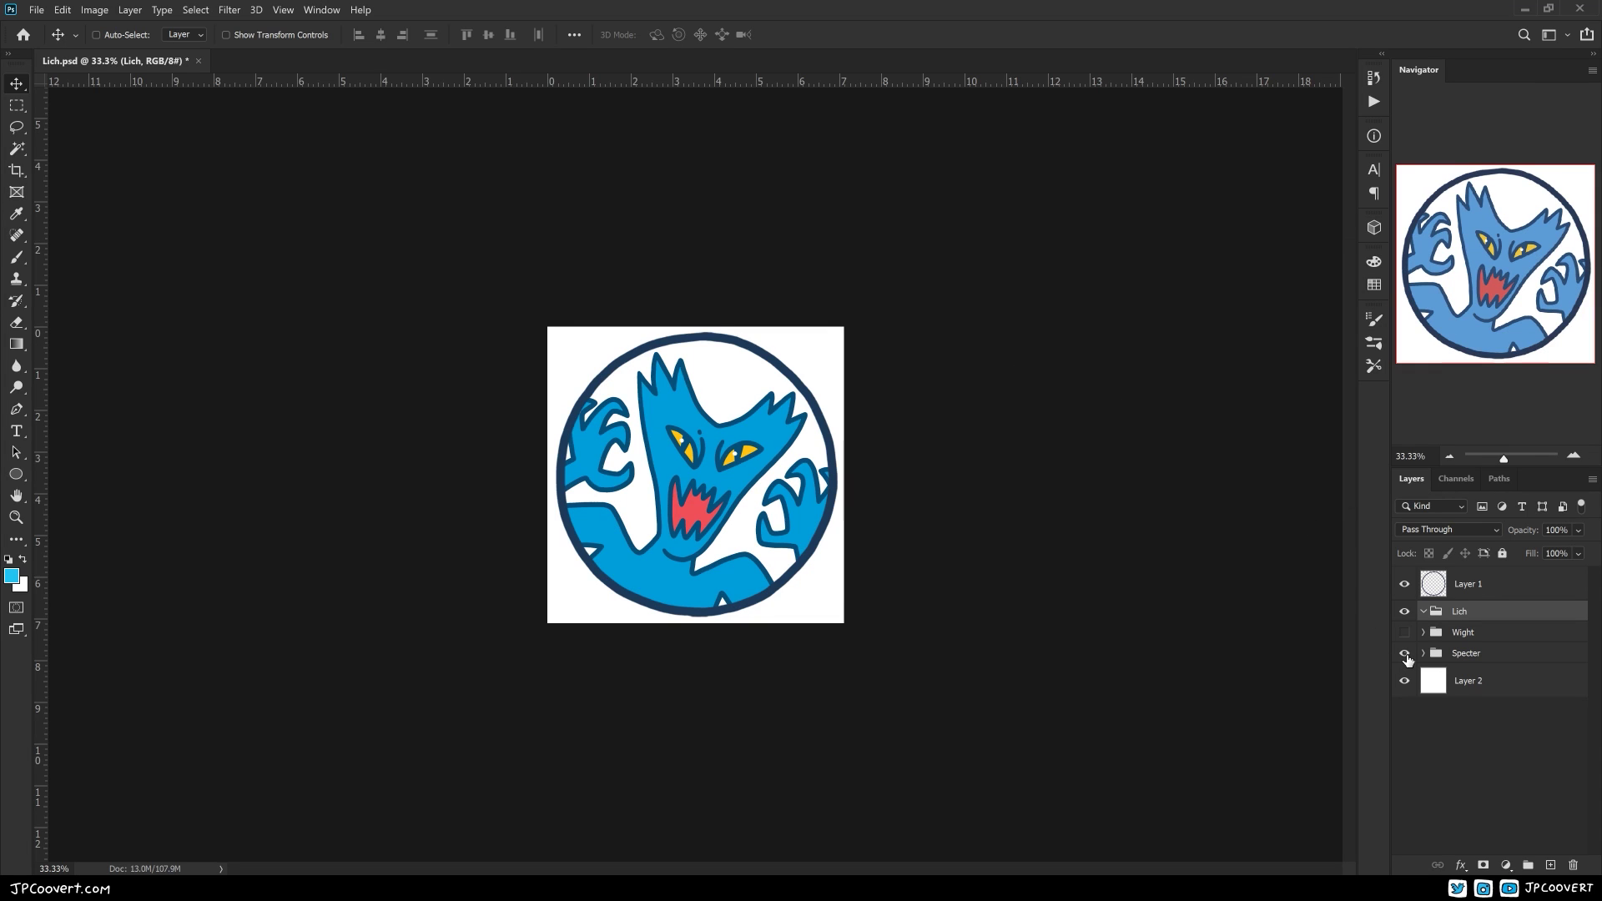
- Hide the Specter and Wight groups and add a new layer in the Lich group
left_click(1406, 654)
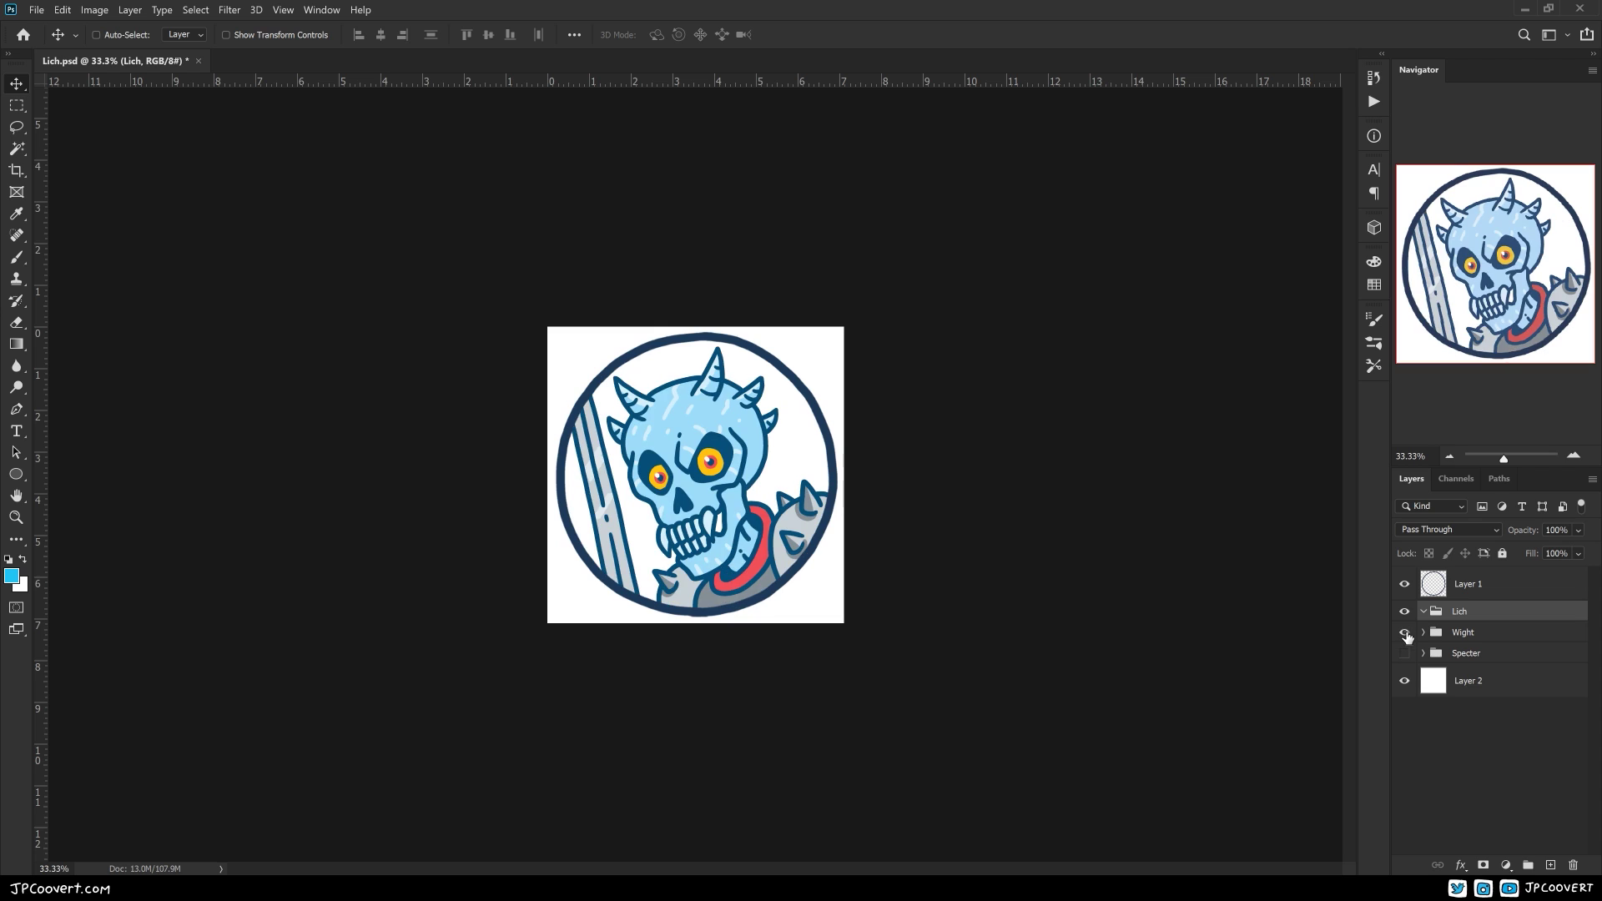
left_click(1406, 635)
key("ctrl+shift+alt+n")
- Select the Brush, zoom in on the badge, and pick dark blue from Swatches
key("b")
key("ctrl+plus")
left_click(1373, 285)
left_click(1150, 284)
- Sketch the skull's left and right sides and jaw, undoing a stray looping stroke
mouse_move(680, 341)
left_mouse_down()
mouse_move(599, 455)
mouse_move(647, 565)
mouse_move(748, 500)
left_mouse_up()
mouse_move(692, 340)
left_mouse_down()
mouse_move(756, 491)
mouse_move(651, 576)
left_mouse_up()
left_click_drag(680, 609, 738, 568)
left_click_drag(658, 663, 676, 646)
mouse_move(678, 649)
left_mouse_down()
mouse_move(584, 559)
mouse_move(628, 536)
mouse_move(656, 660)
left_mouse_up()
key("ctrl+z")
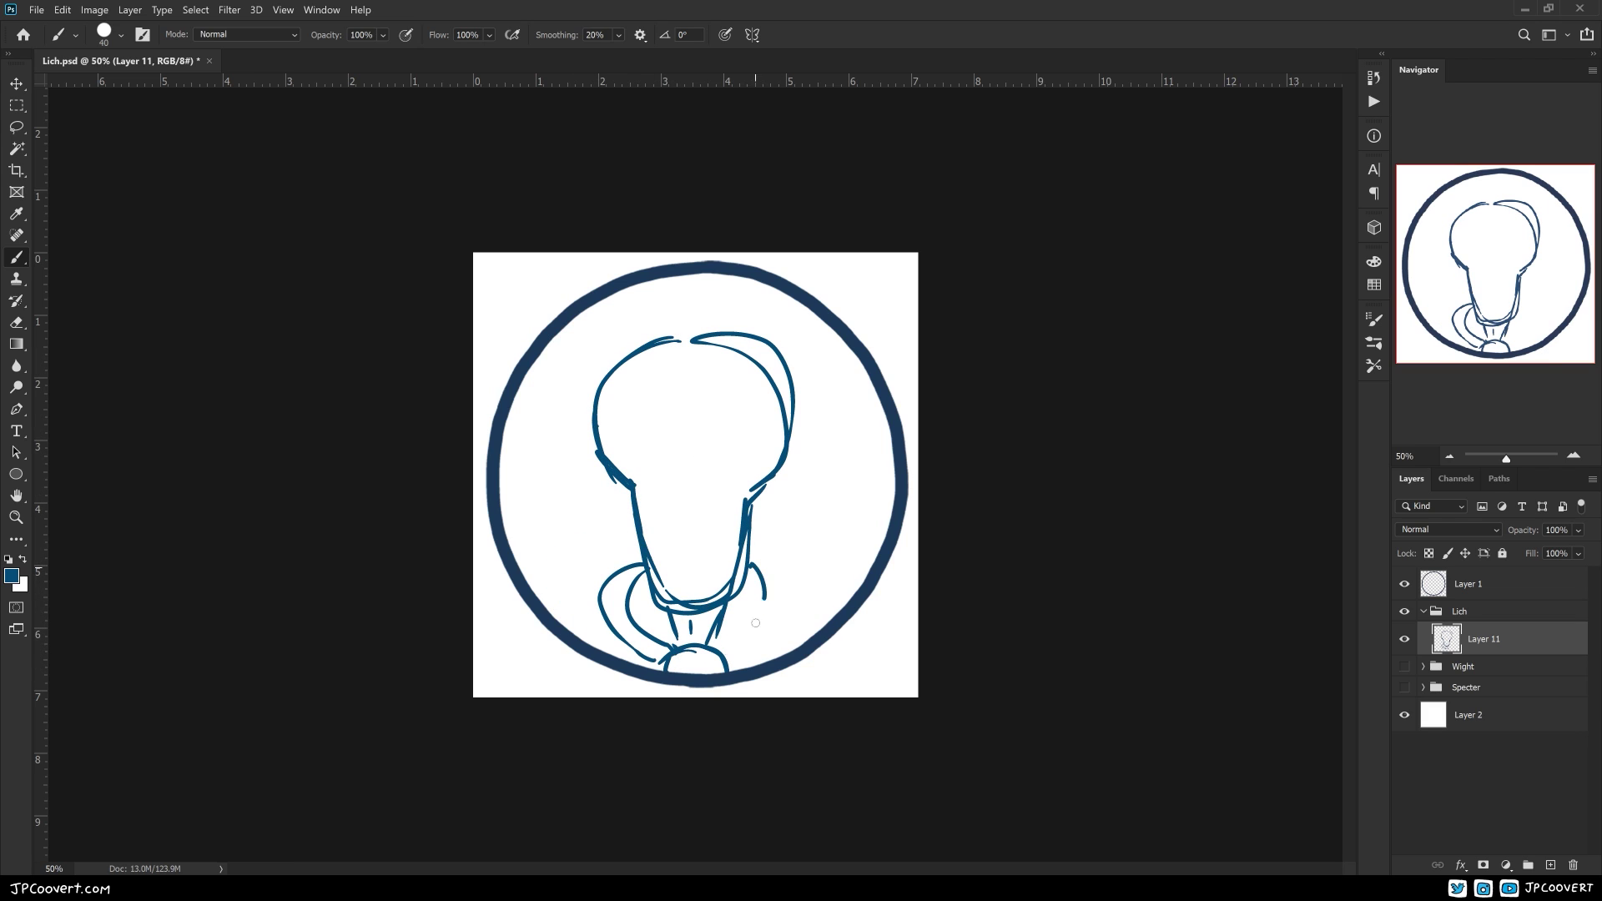
- Sketch the collar on both sides of the jaw with shading and shoulder hatching
left_click_drag(751, 557, 755, 658)
left_click_drag(642, 576, 674, 647)
mouse_move(746, 597)
left_mouse_down()
mouse_move(720, 650)
mouse_move(739, 633)
left_mouse_up()
left_click_drag(755, 558, 763, 629)
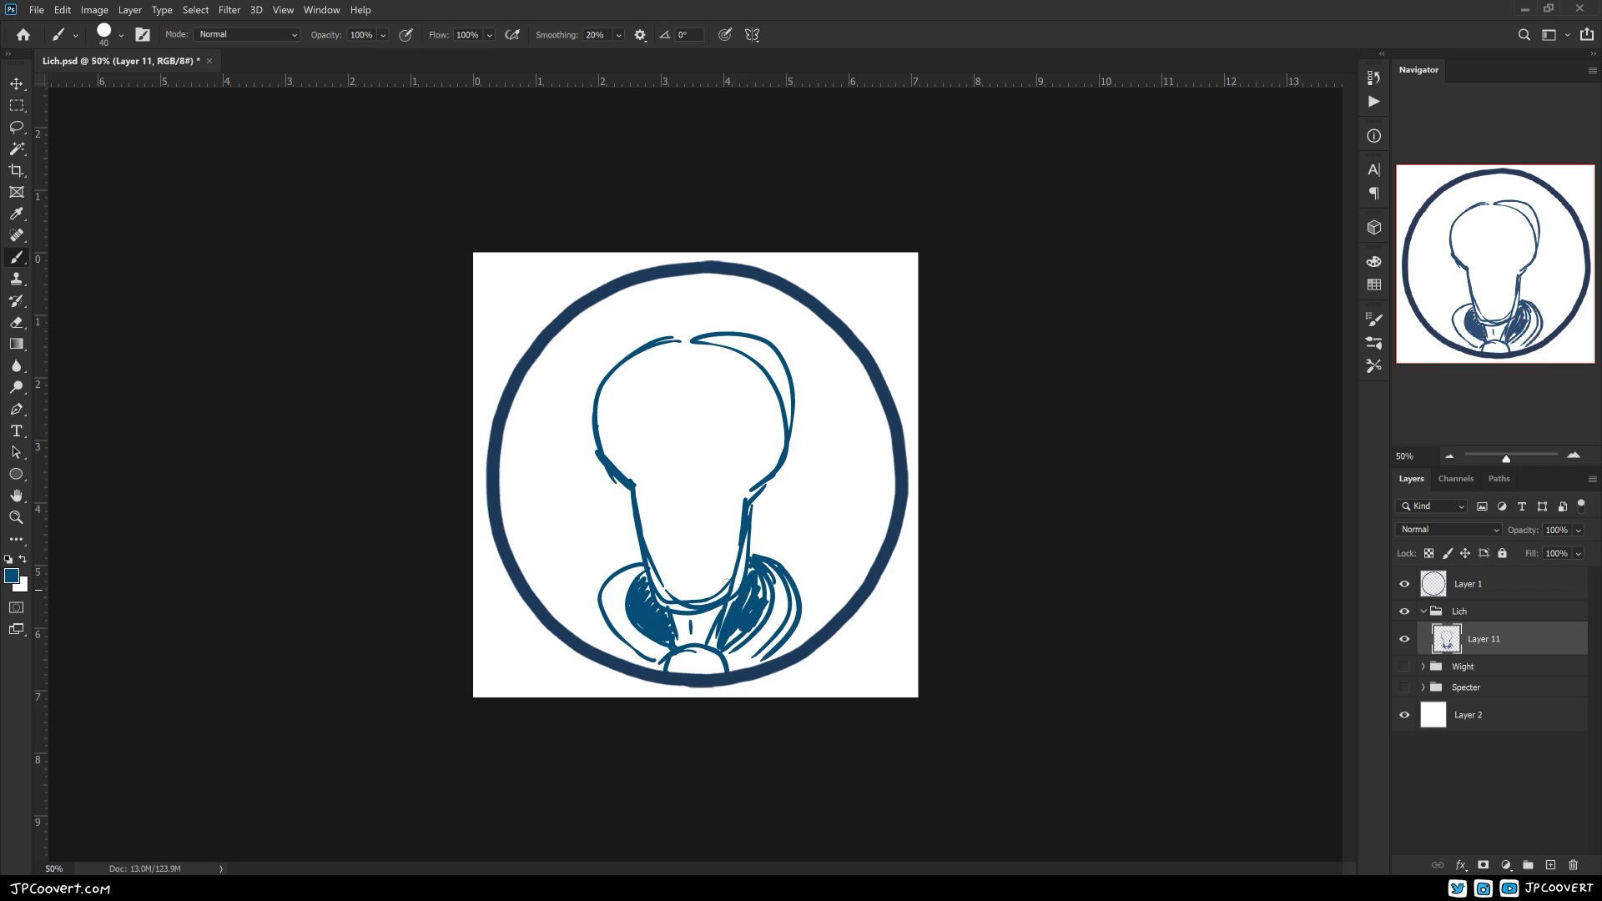
mouse_move(603, 605)
left_mouse_down()
mouse_move(552, 594)
mouse_move(827, 591)
mouse_move(594, 649)
left_mouse_up()
left_click_drag(826, 598, 801, 643)
- Sketch pointed ears, an angled left brow and a mouth line across the jaw
left_click_drag(588, 444, 630, 500)
left_click_drag(784, 463, 763, 501)
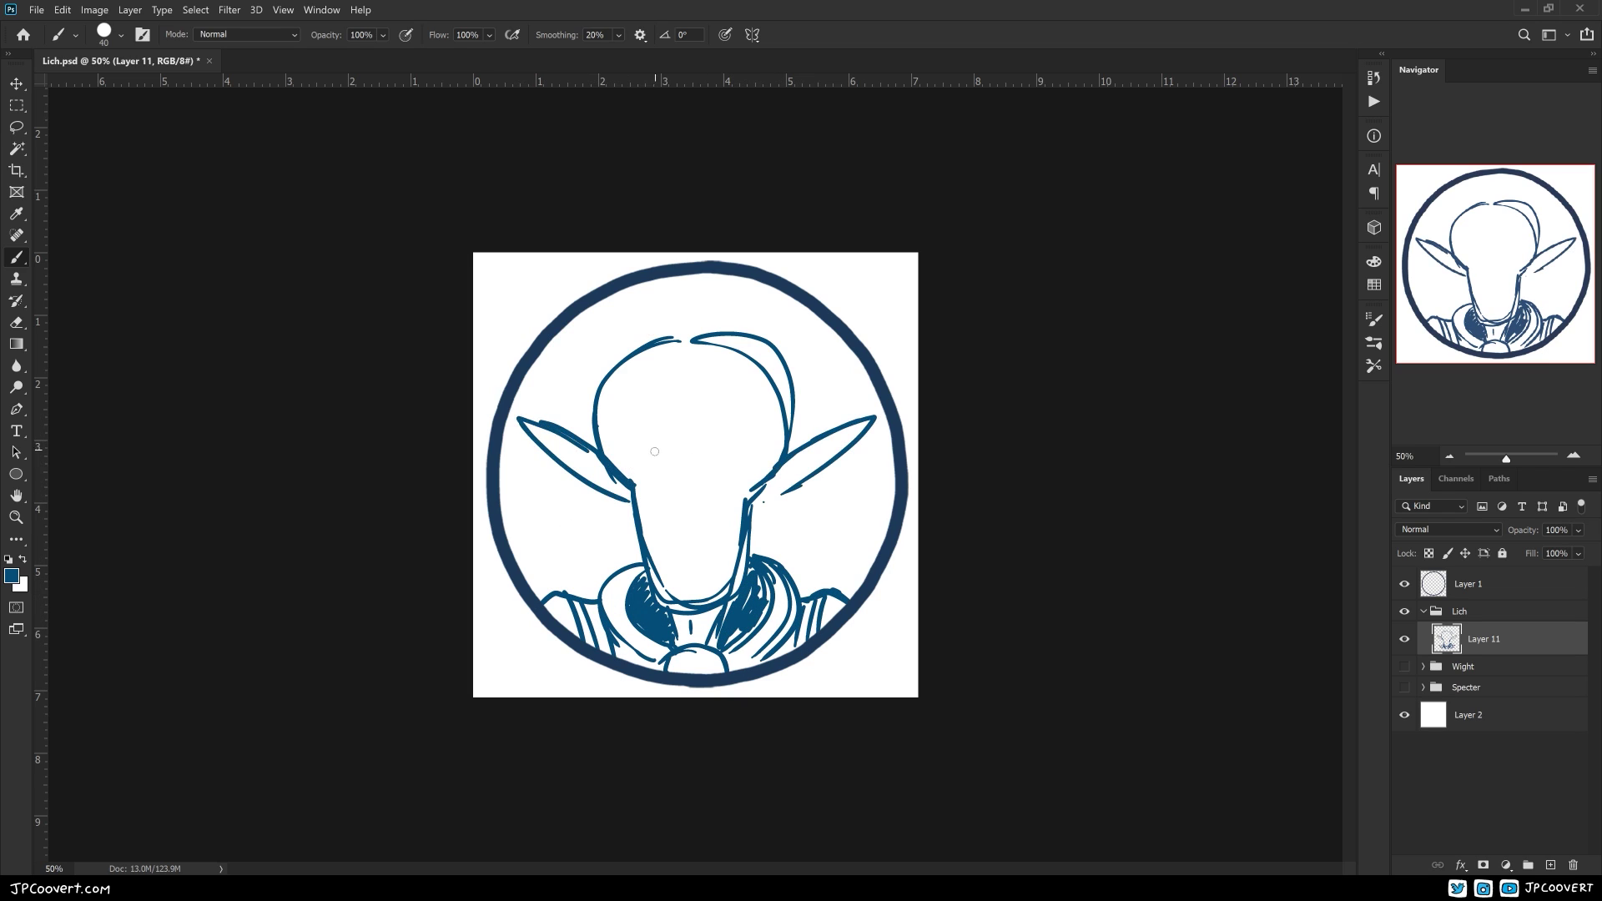
key("ctrl+z")
left_click_drag(618, 407, 709, 442)
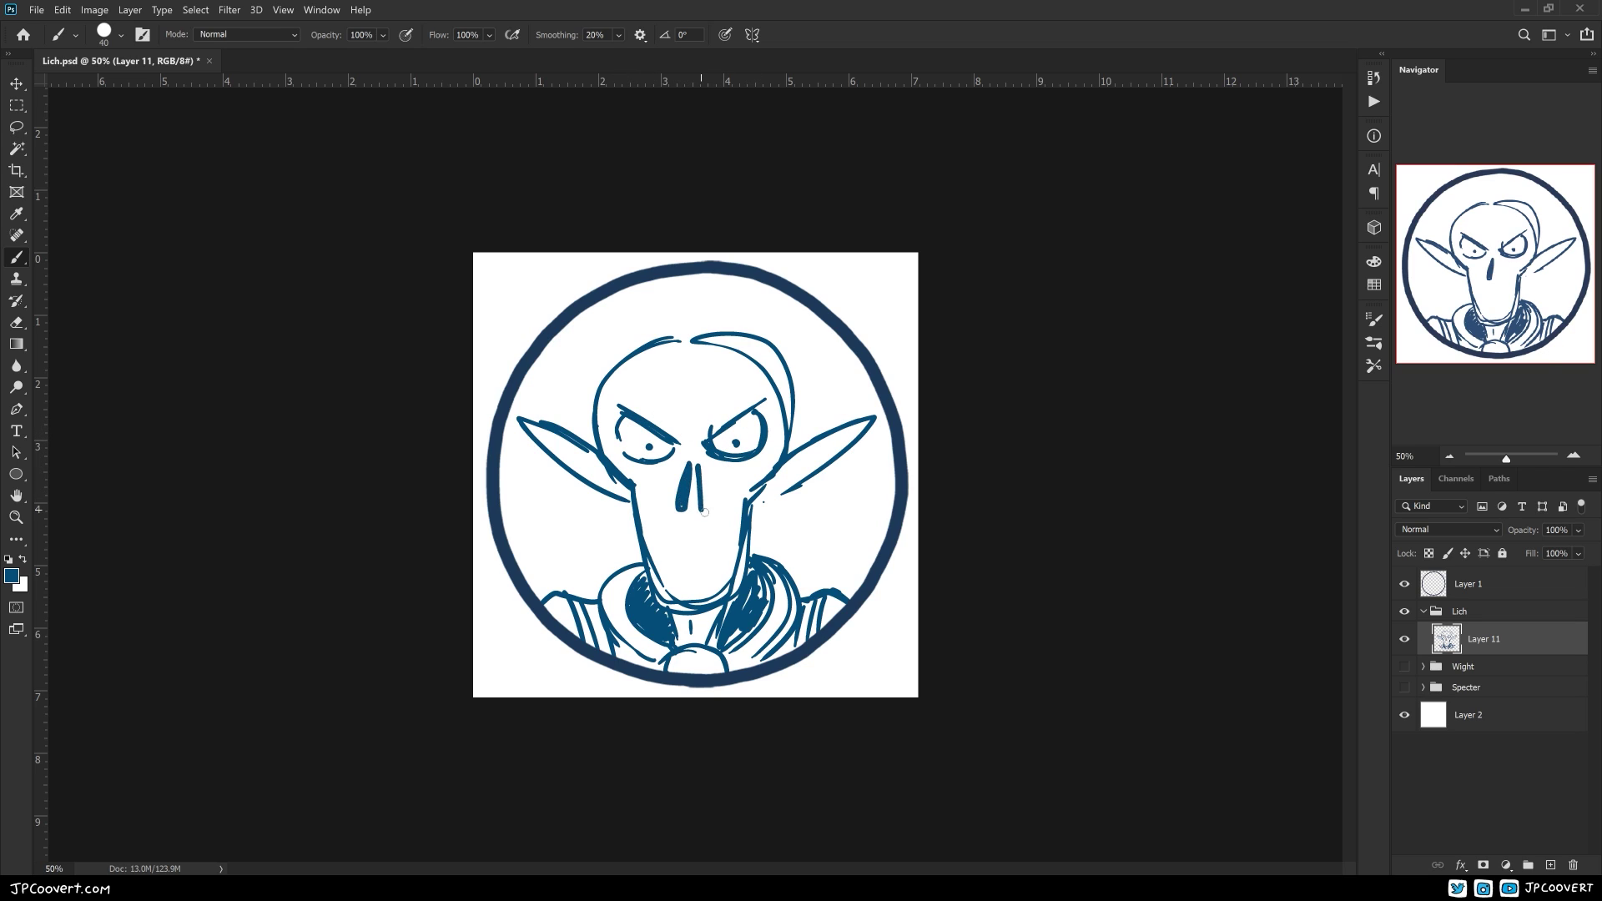
left_click_drag(662, 535, 731, 541)
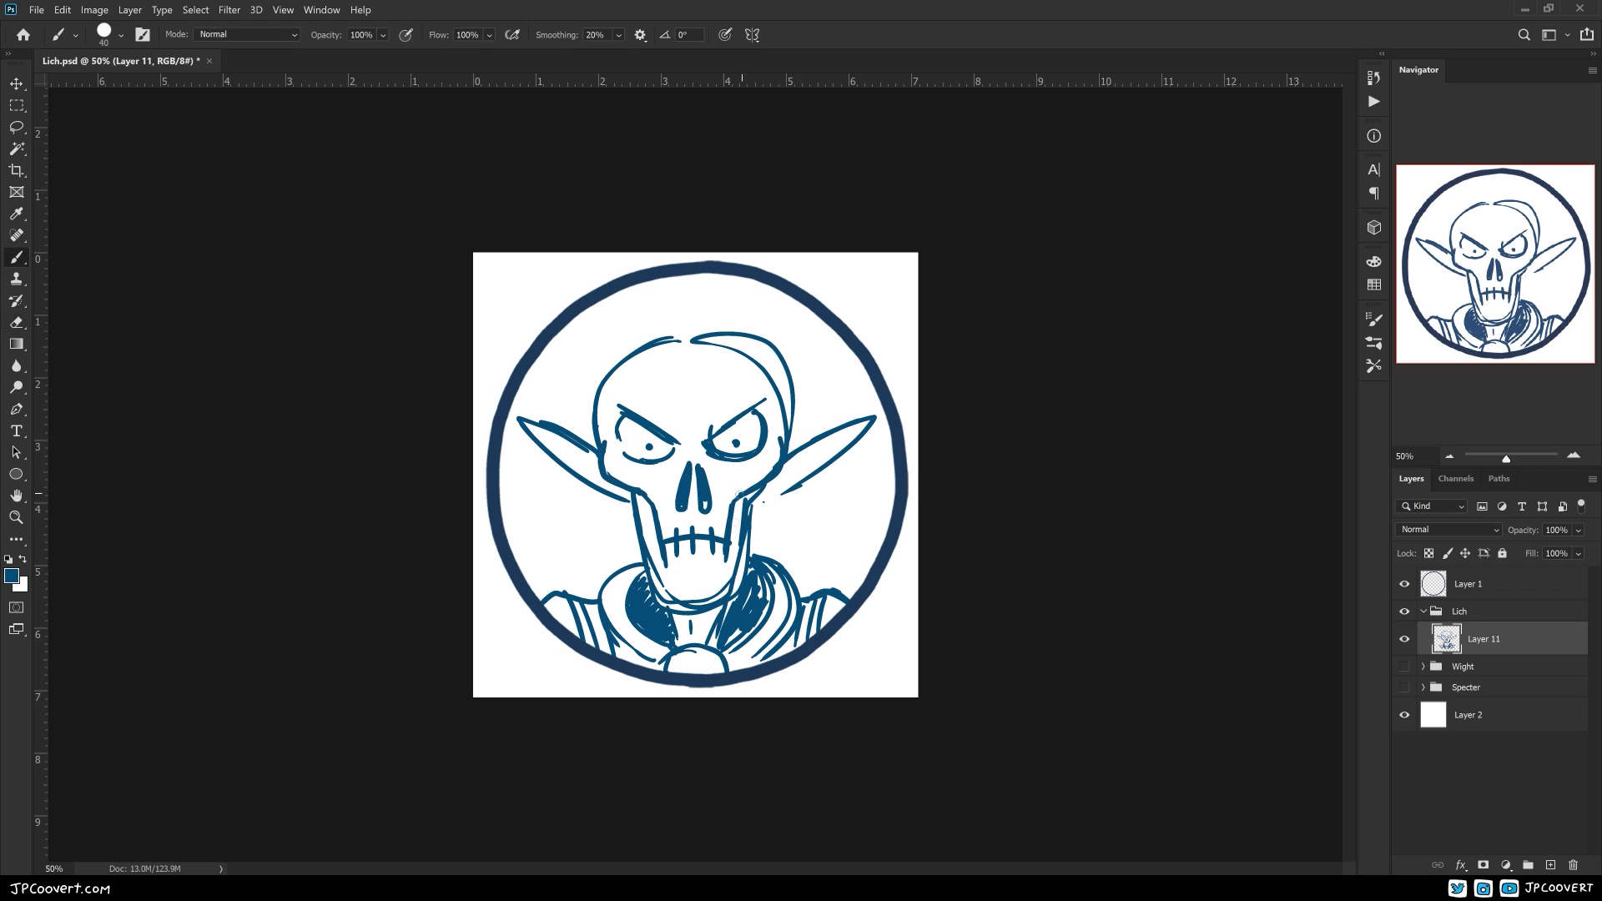
- Strengthen both jaw lines, add a stroke under the left eye, and erase the left ear
left_click_drag(658, 584, 629, 499)
left_click_drag(699, 611, 758, 499)
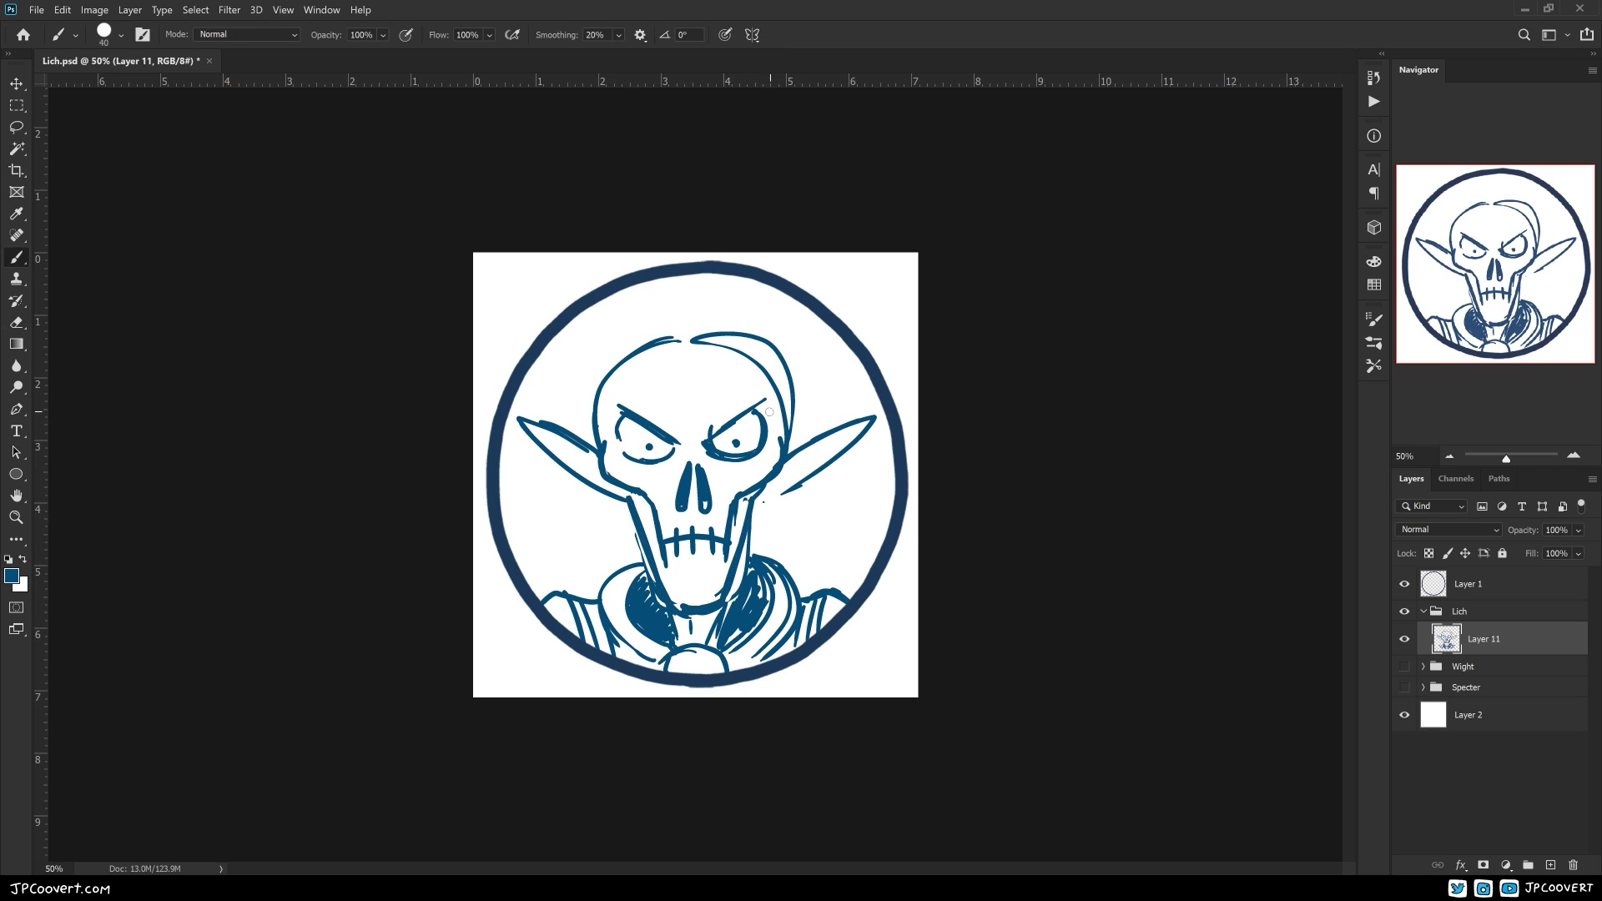
left_click_drag(701, 414, 767, 388)
key("ctrl+z")
left_click_drag(622, 457, 672, 466)
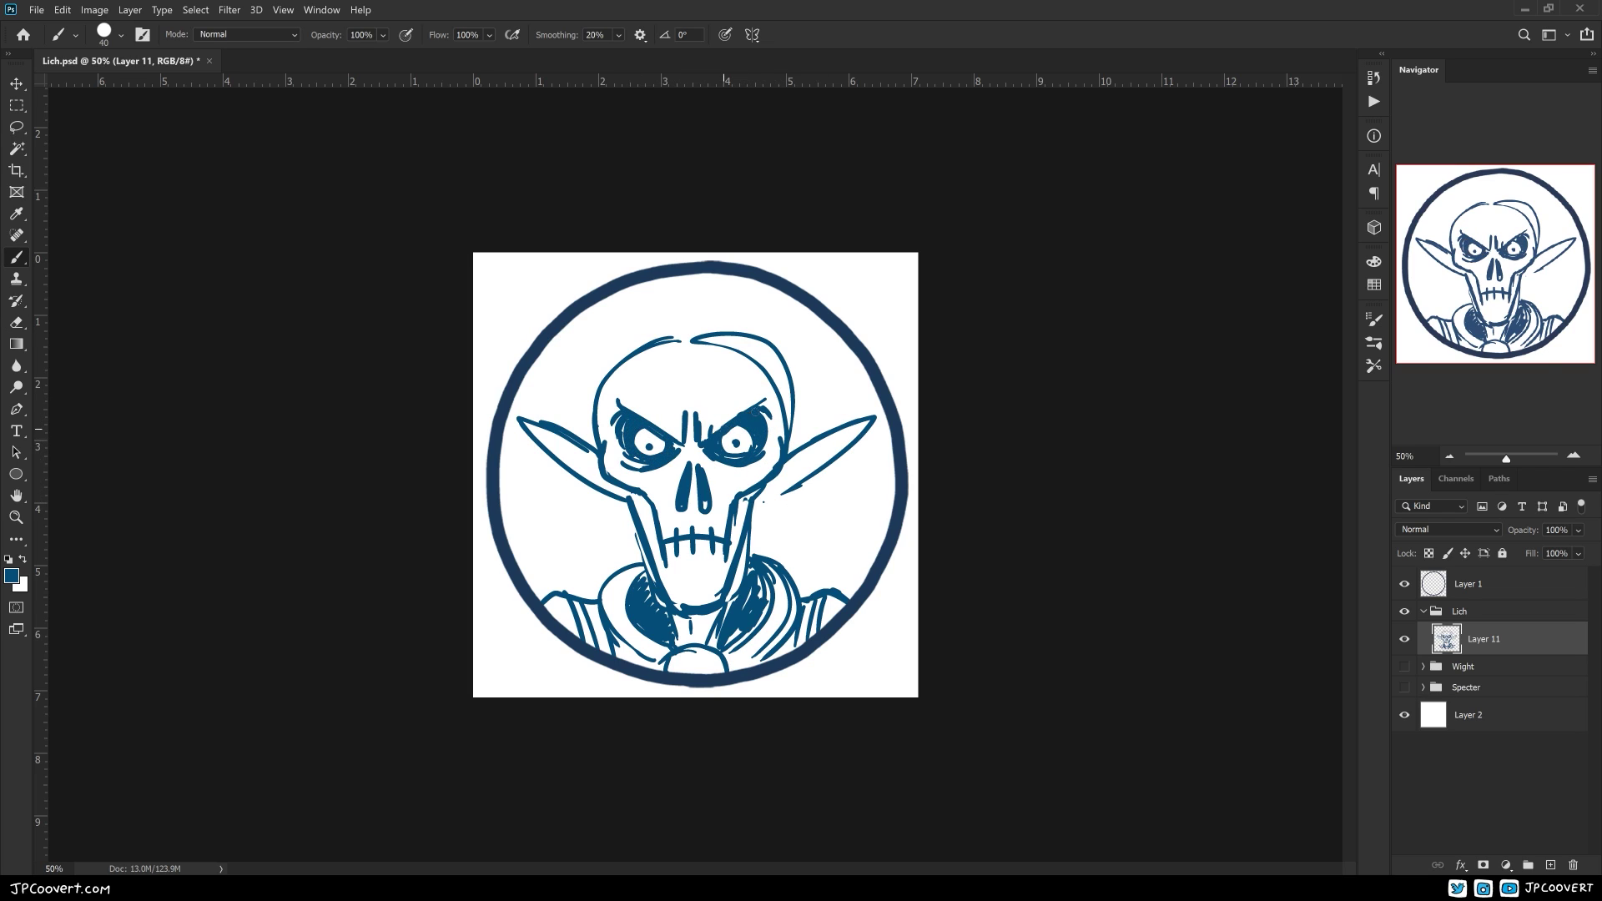
left_click_drag(521, 417, 614, 488)
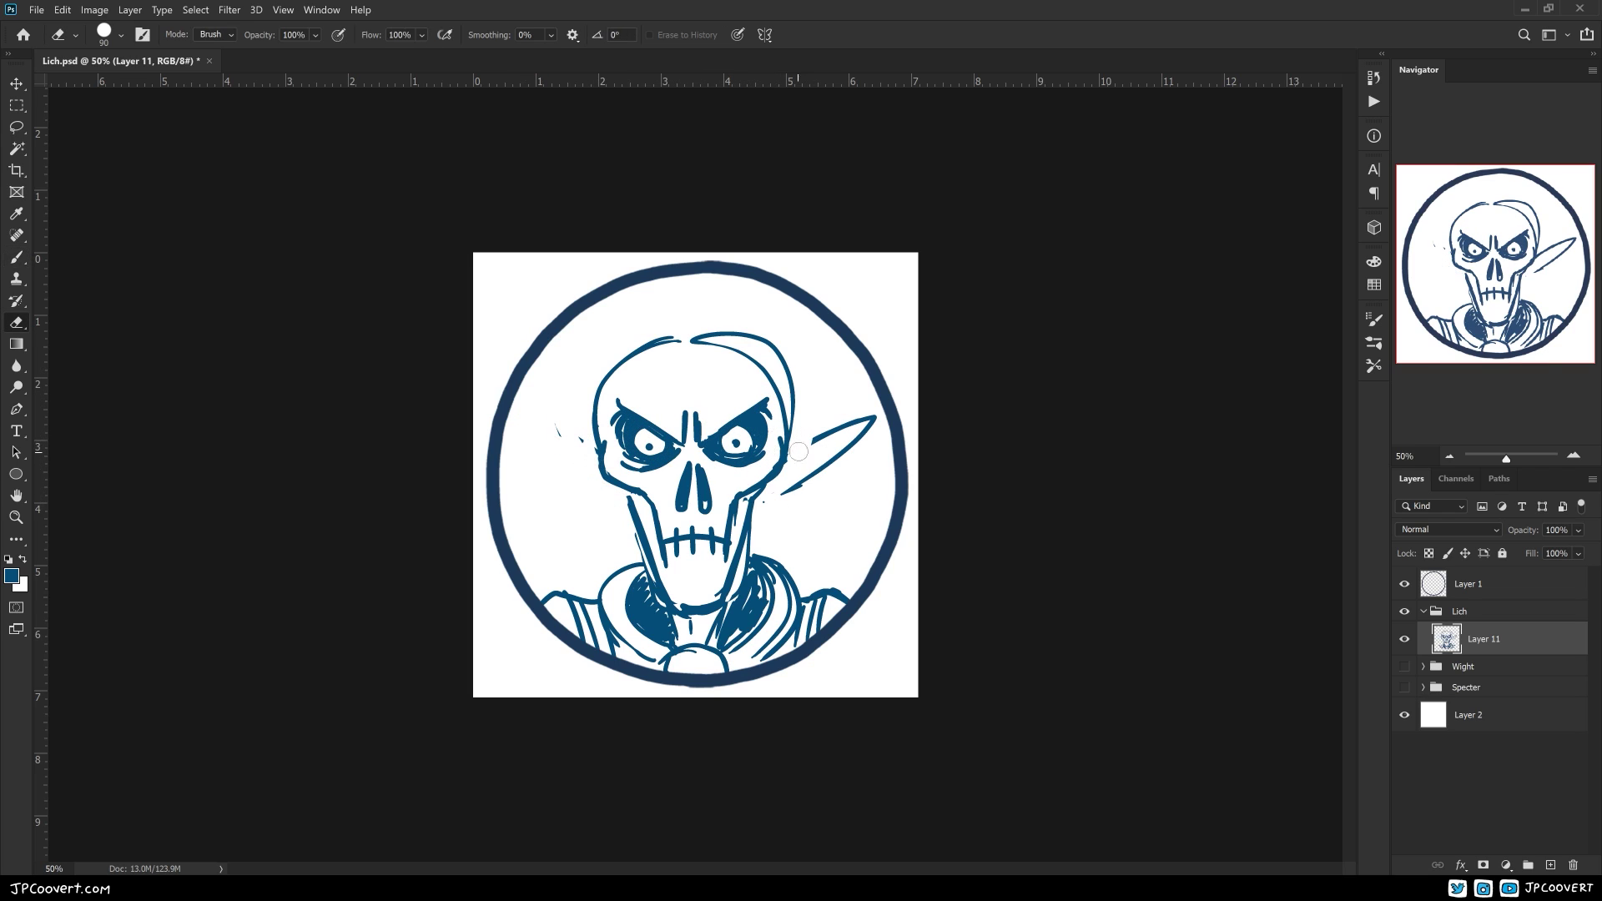
- Erase the right ear, redraw a fuller cranium, and add a partly erased forehead band
left_click_drag(781, 493, 860, 430)
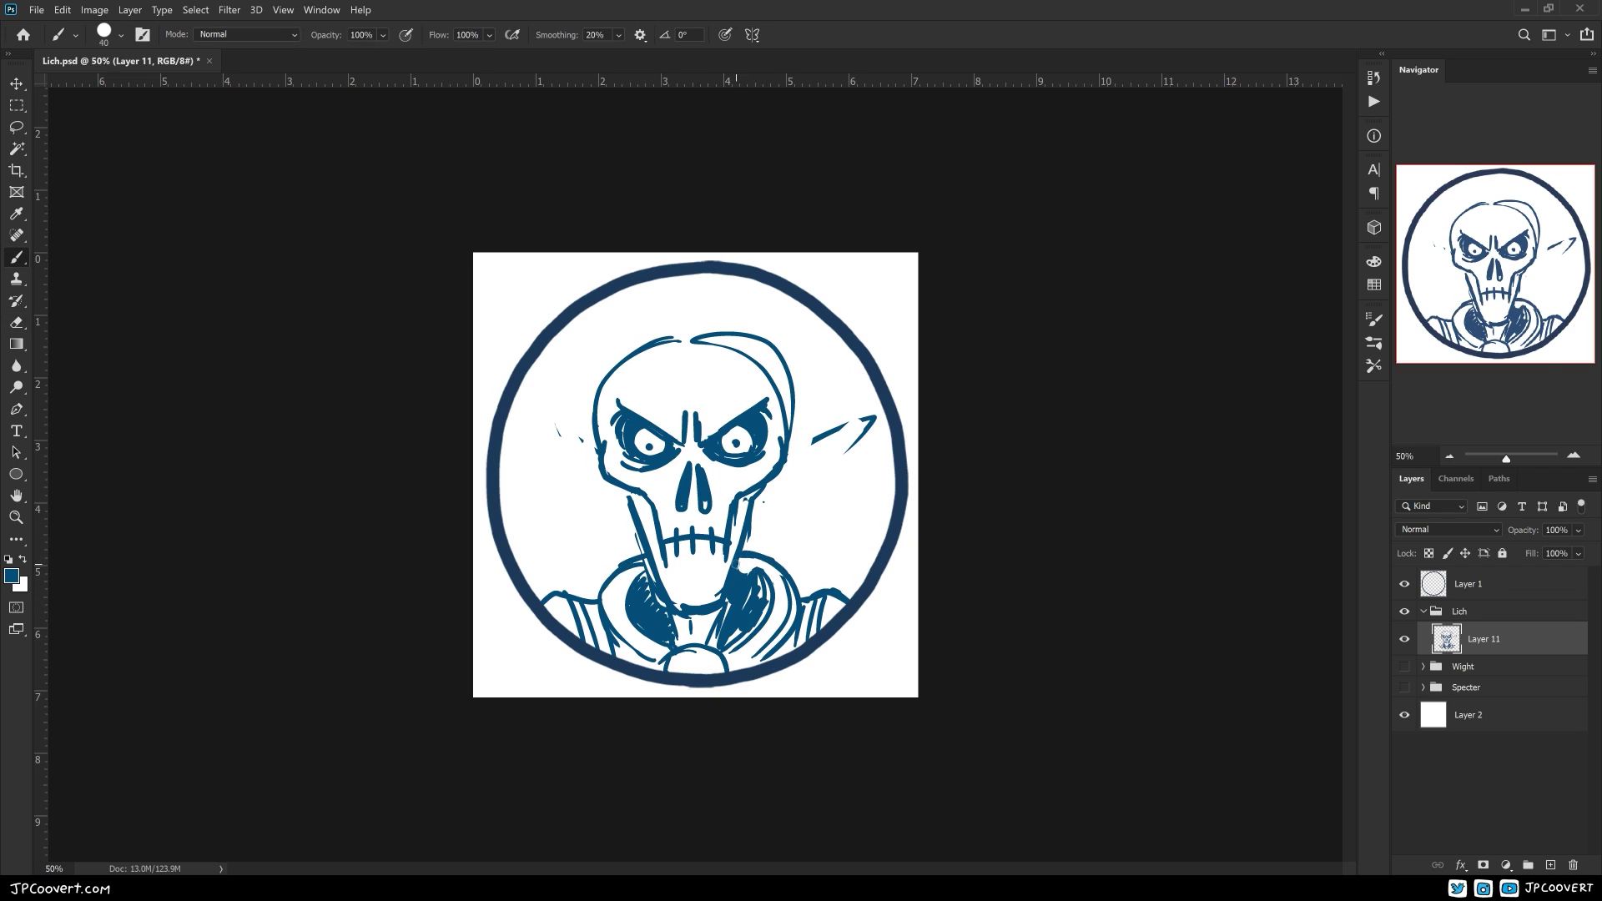
mouse_move(594, 440)
left_mouse_down()
mouse_move(668, 327)
mouse_move(788, 435)
left_mouse_up()
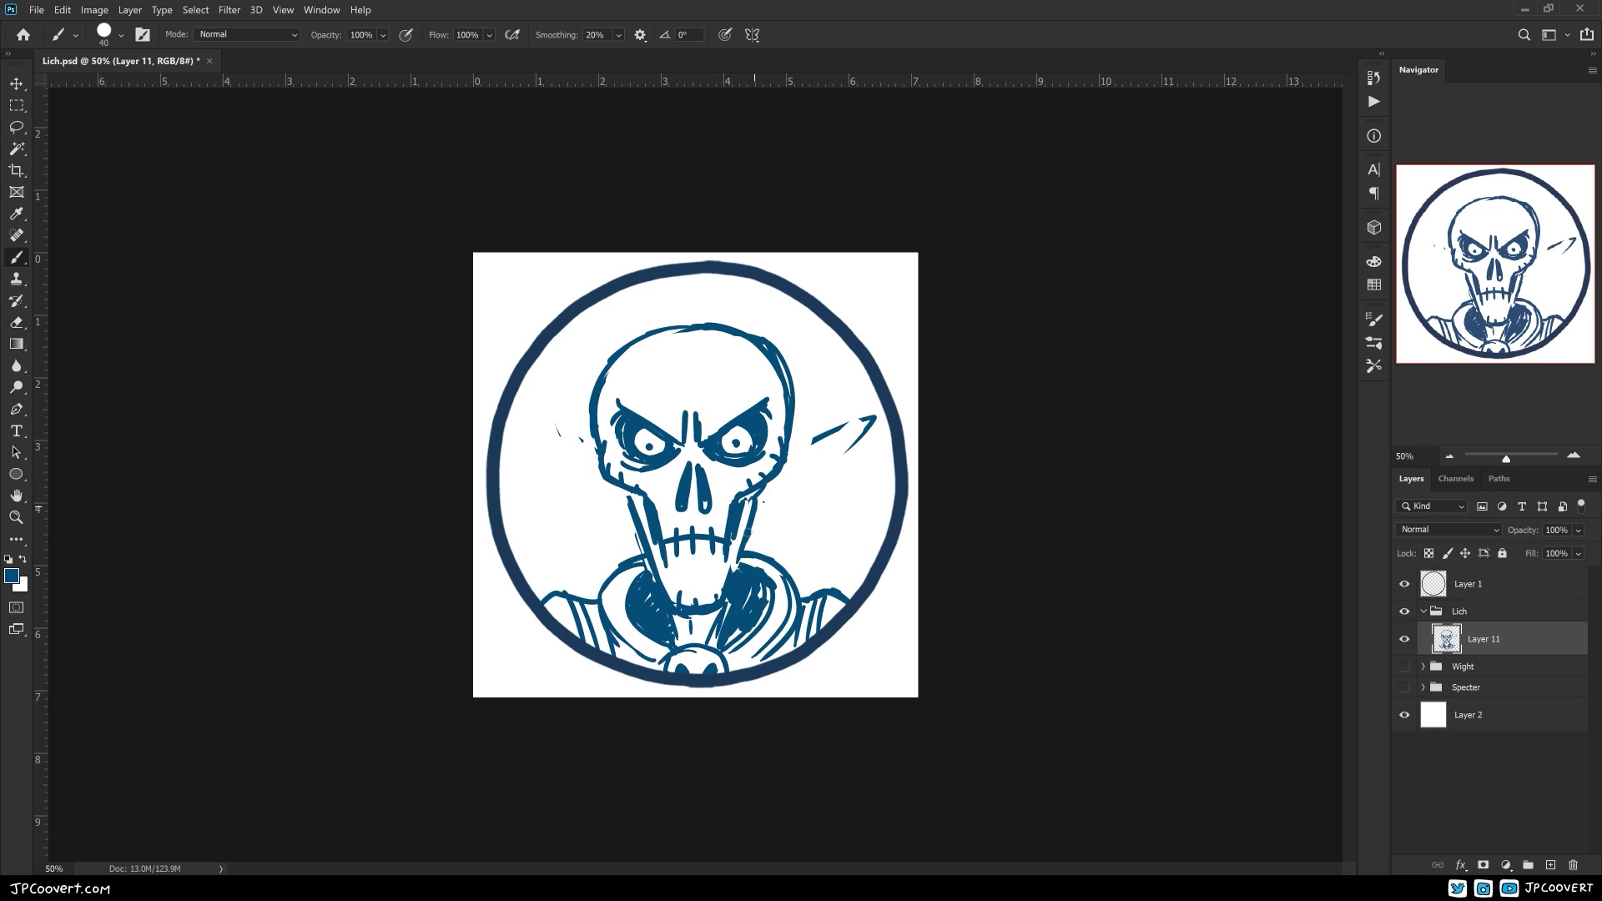
mouse_move(592, 372)
left_mouse_down()
mouse_move(784, 389)
mouse_move(618, 388)
mouse_move(758, 378)
left_mouse_up()
key("e")
mouse_move(659, 376)
left_mouse_down()
mouse_move(721, 353)
mouse_move(665, 370)
mouse_move(617, 349)
left_mouse_up()
key("b")
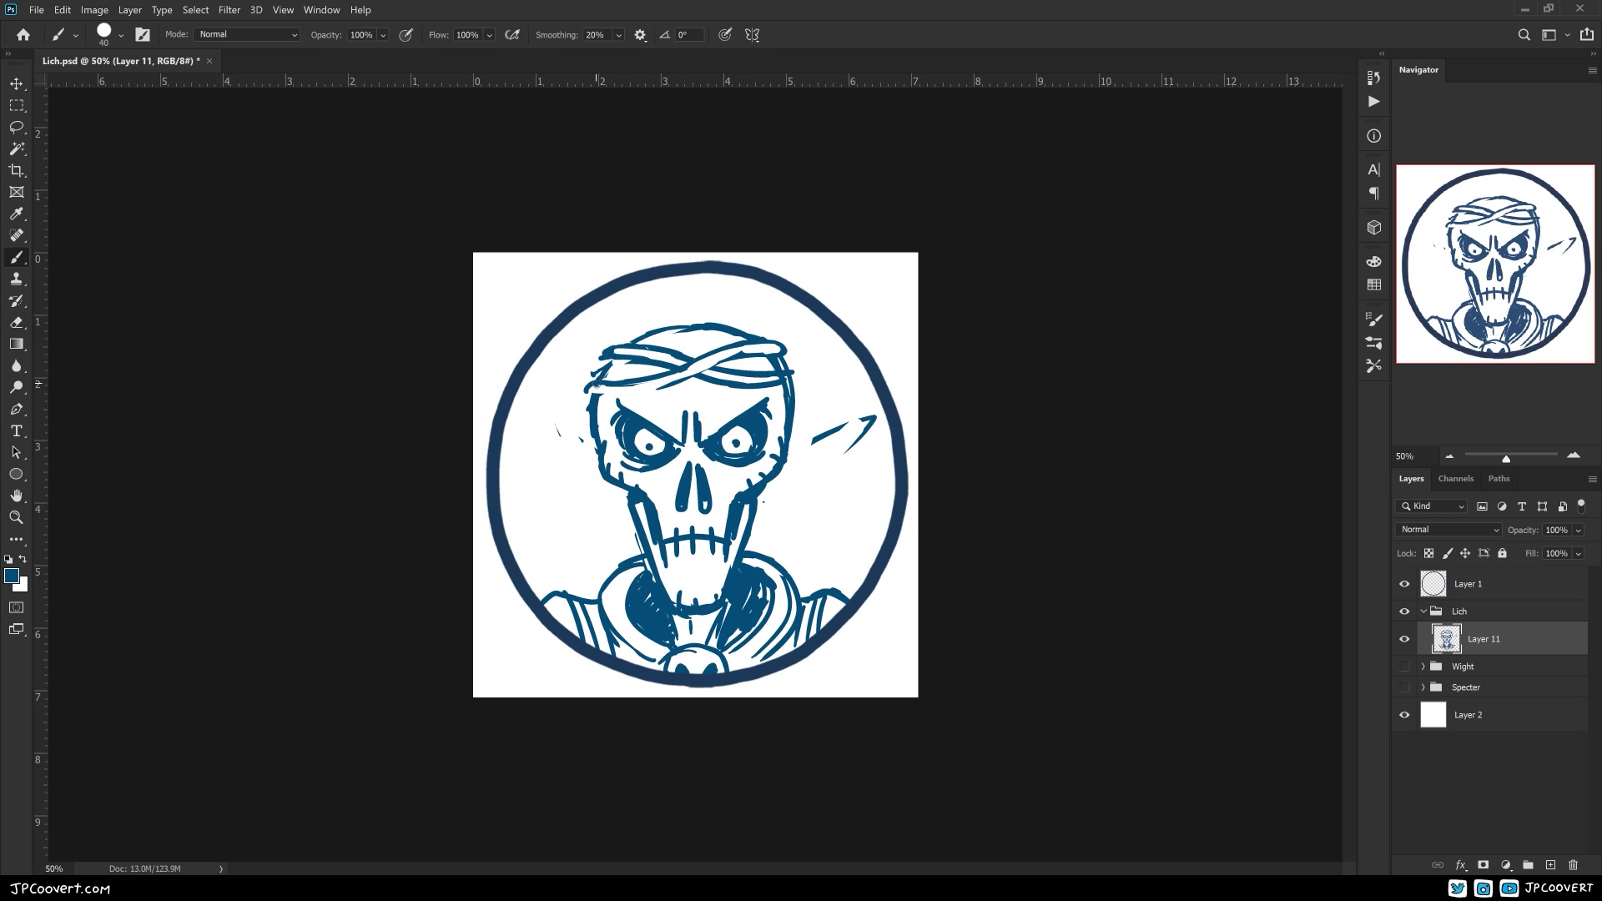
- Redraw both pointed ears and add horns on the upper left, top and upper right
left_click_drag(554, 403, 610, 485)
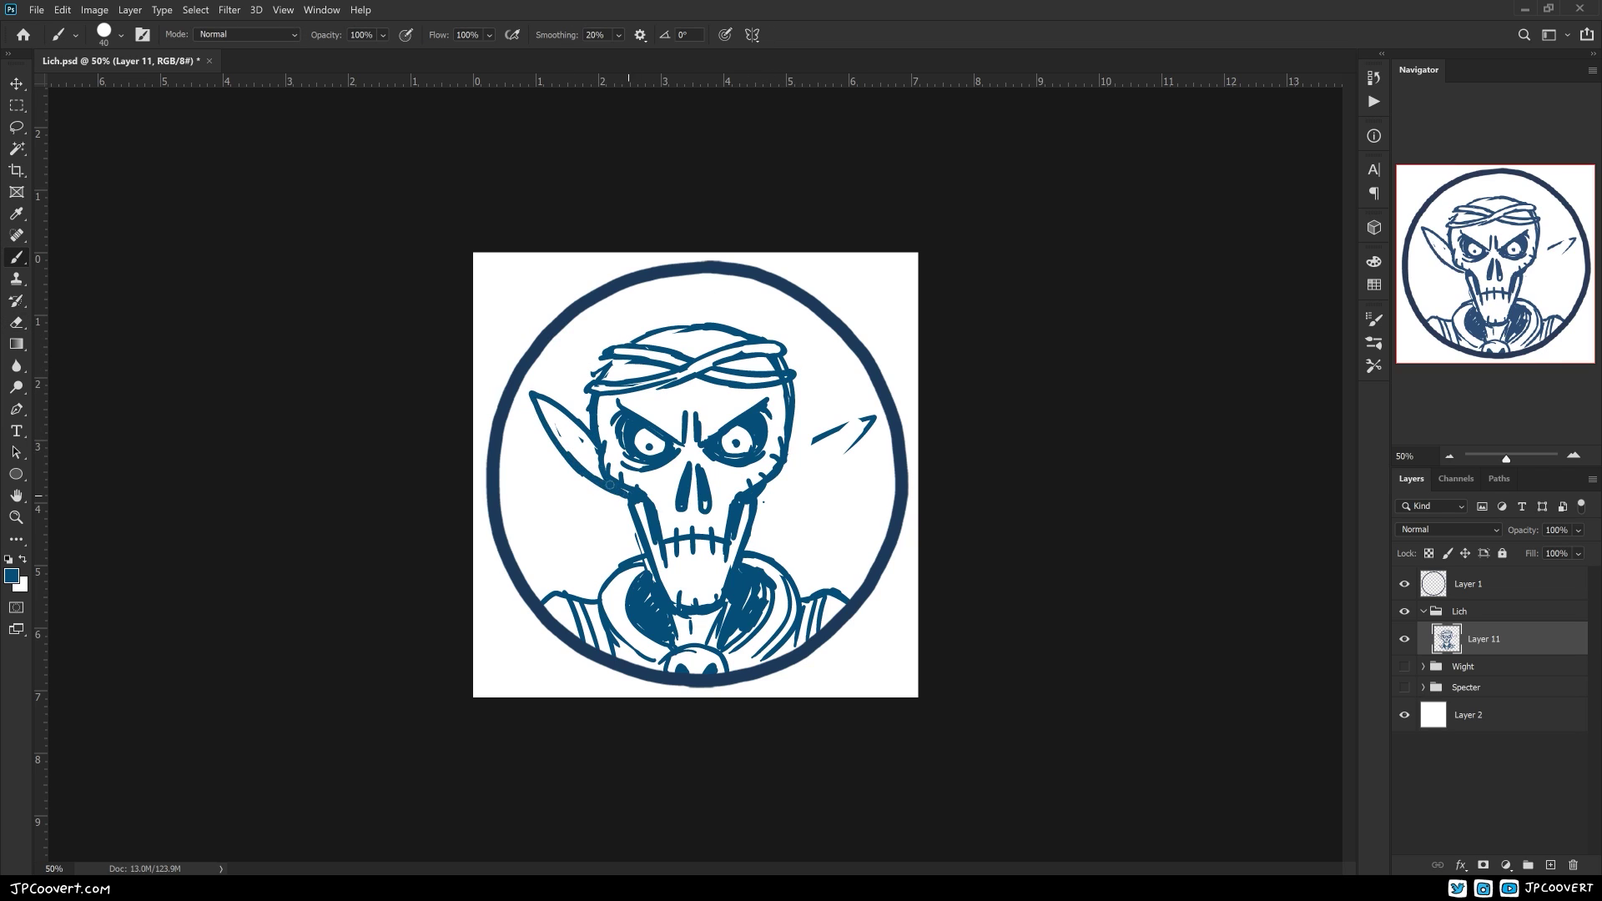
mouse_move(795, 442)
left_mouse_down()
mouse_move(873, 417)
mouse_move(780, 486)
left_mouse_up()
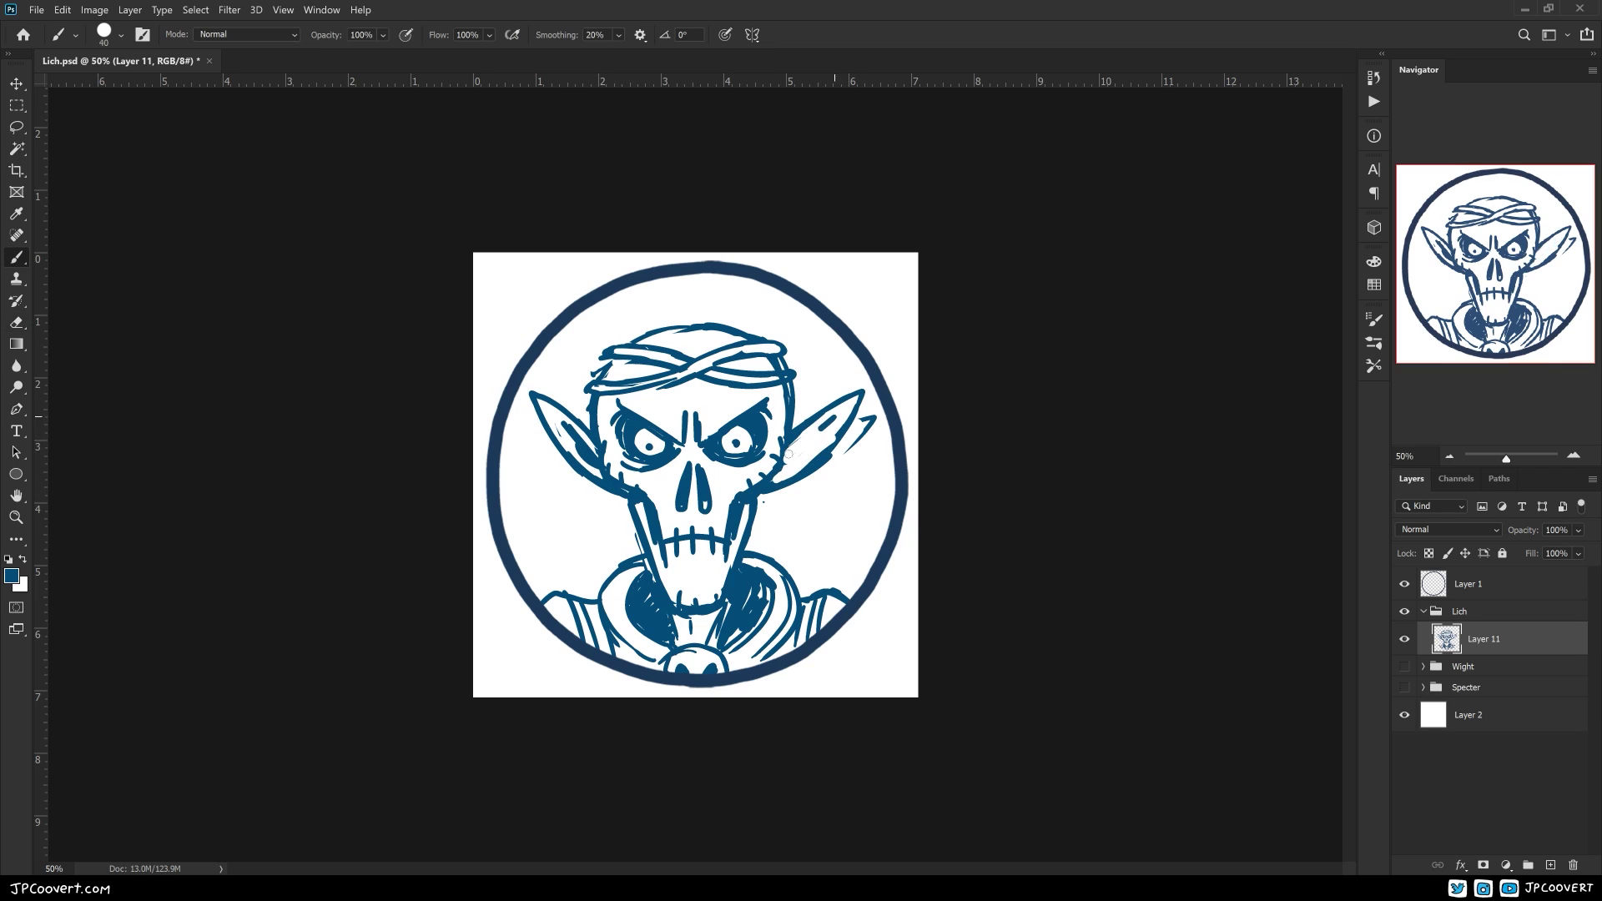
left_click_drag(590, 424, 595, 313)
left_click_drag(613, 346, 641, 295)
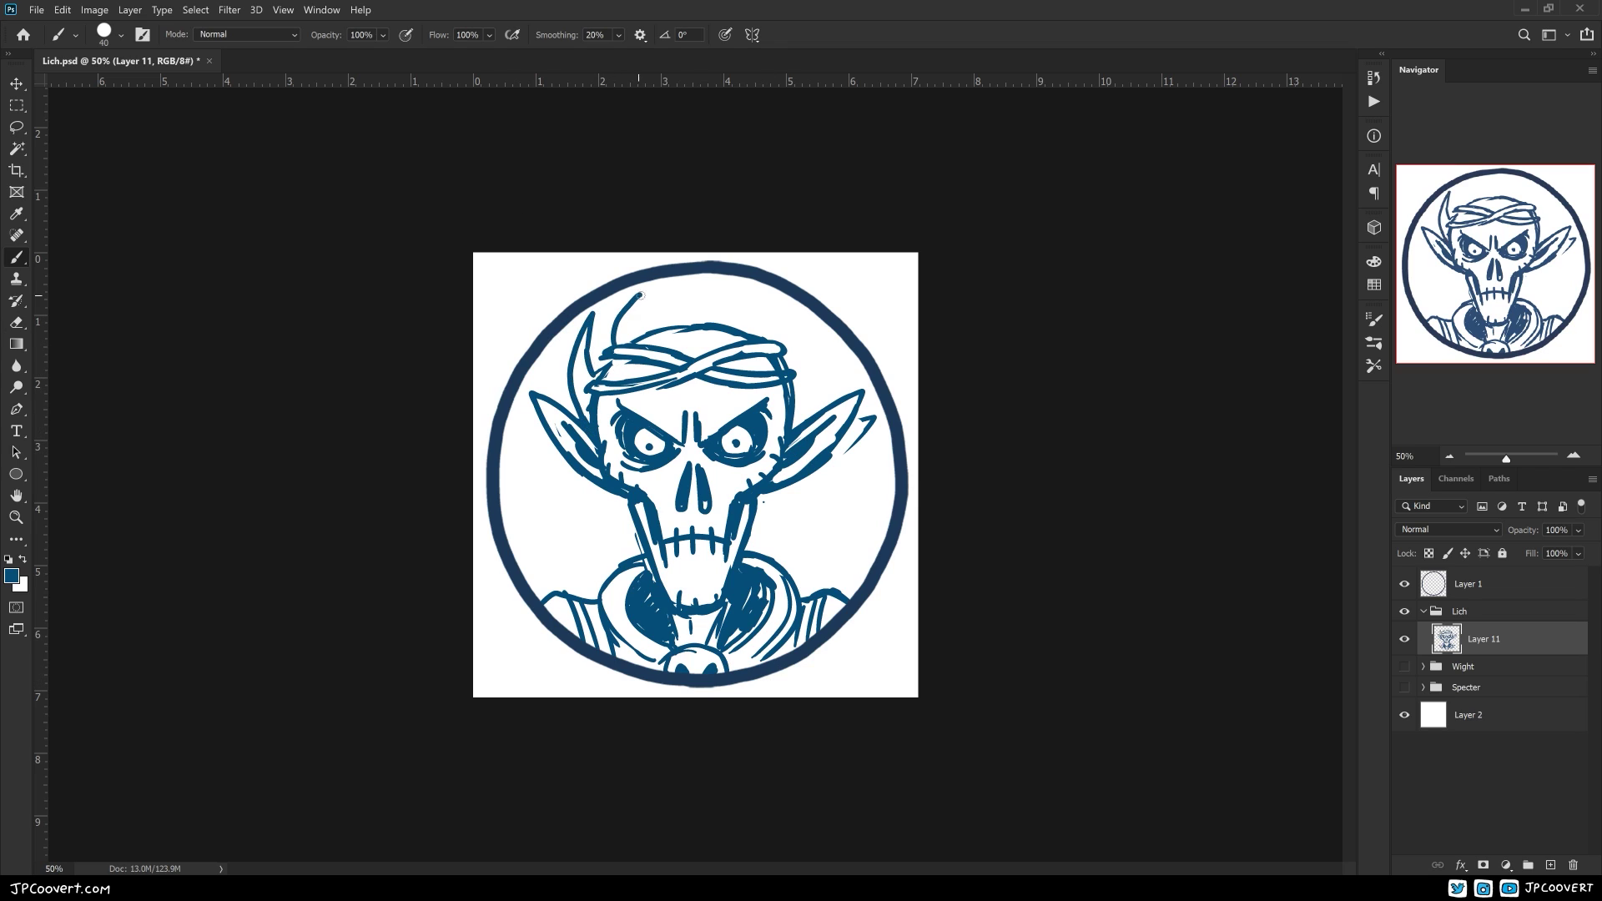
left_click_drag(750, 326, 756, 297)
mouse_move(801, 367)
left_mouse_down()
mouse_move(799, 317)
mouse_move(811, 417)
left_mouse_up()
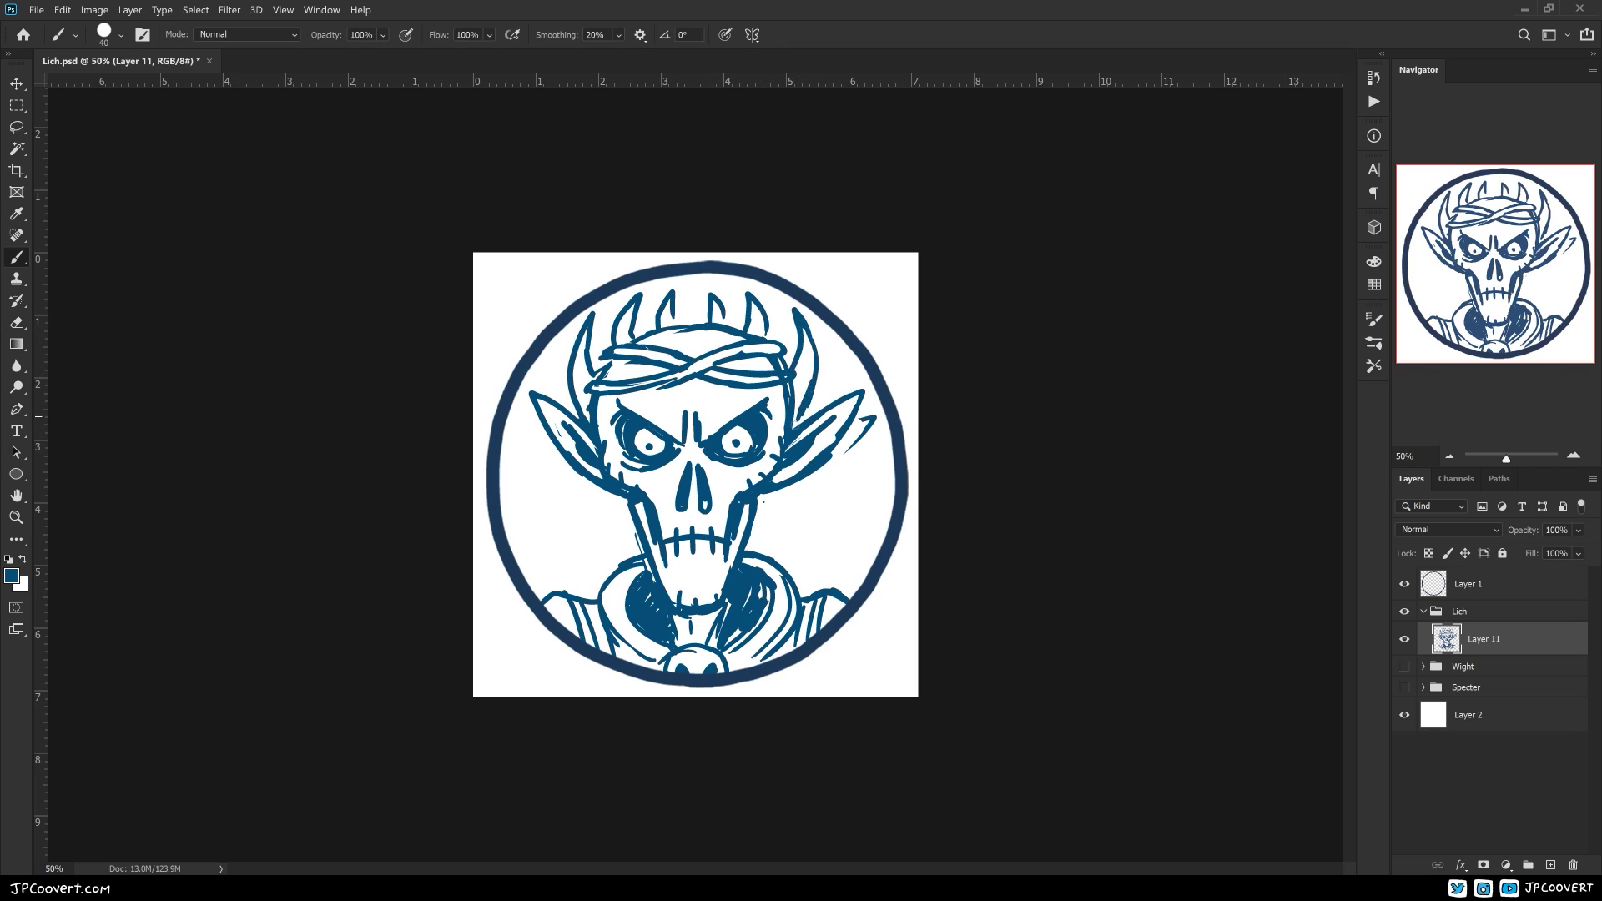
- Draw ribbon shapes on both sides of the skull, then zoom in and add pupils
left_click_drag(628, 487, 577, 561)
left_click_drag(583, 525, 617, 507)
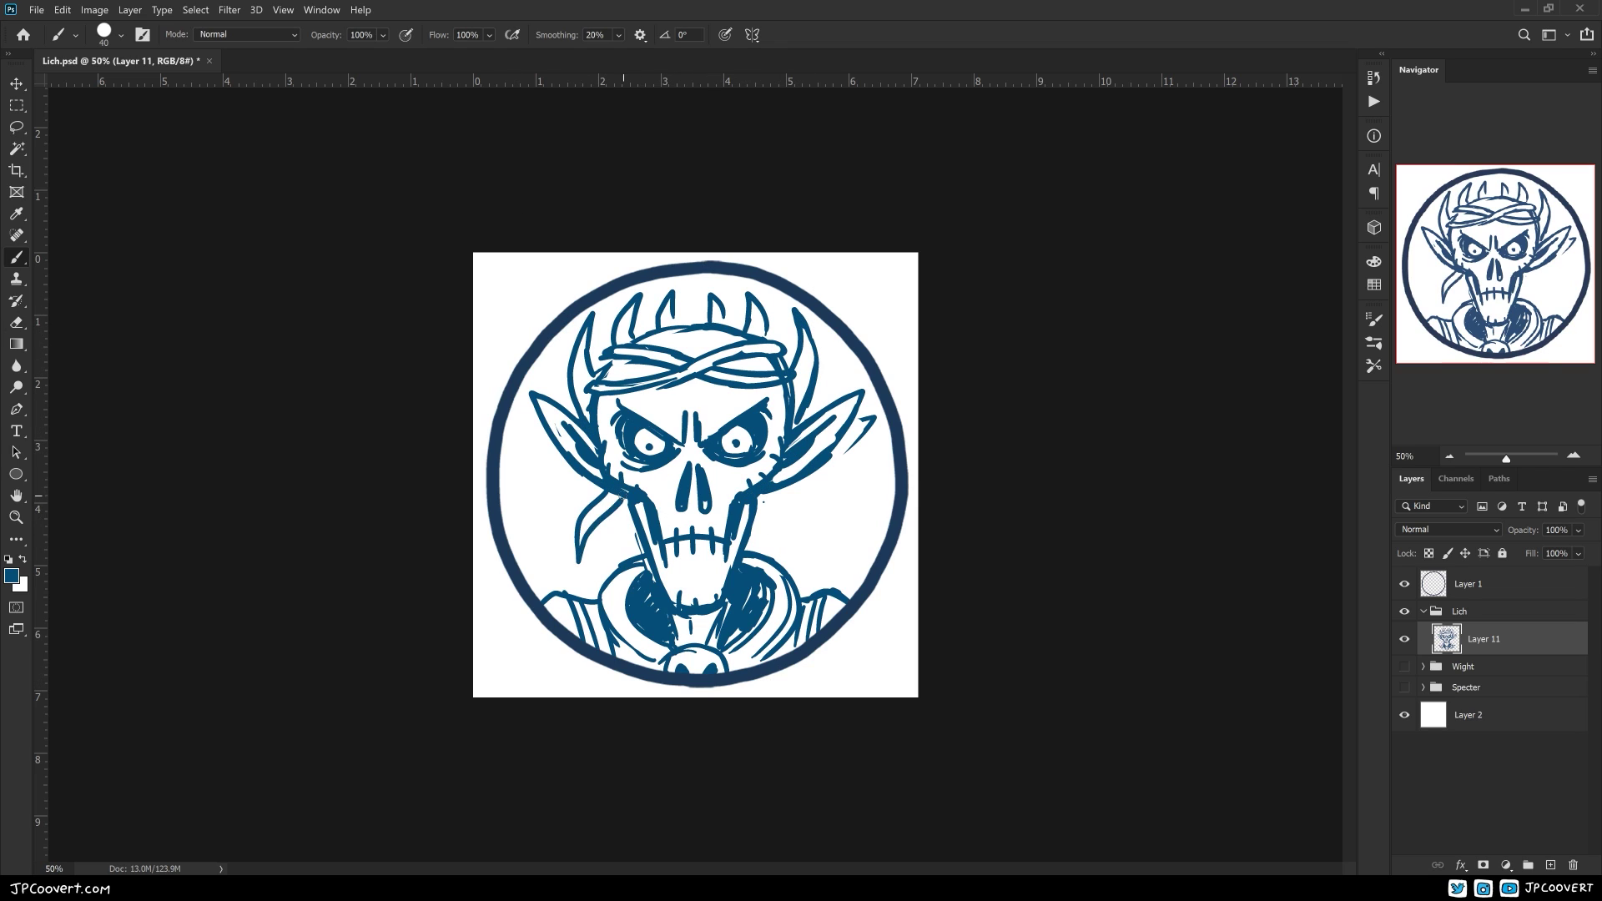
left_click_drag(782, 488, 818, 554)
left_click_drag(787, 524, 760, 493)
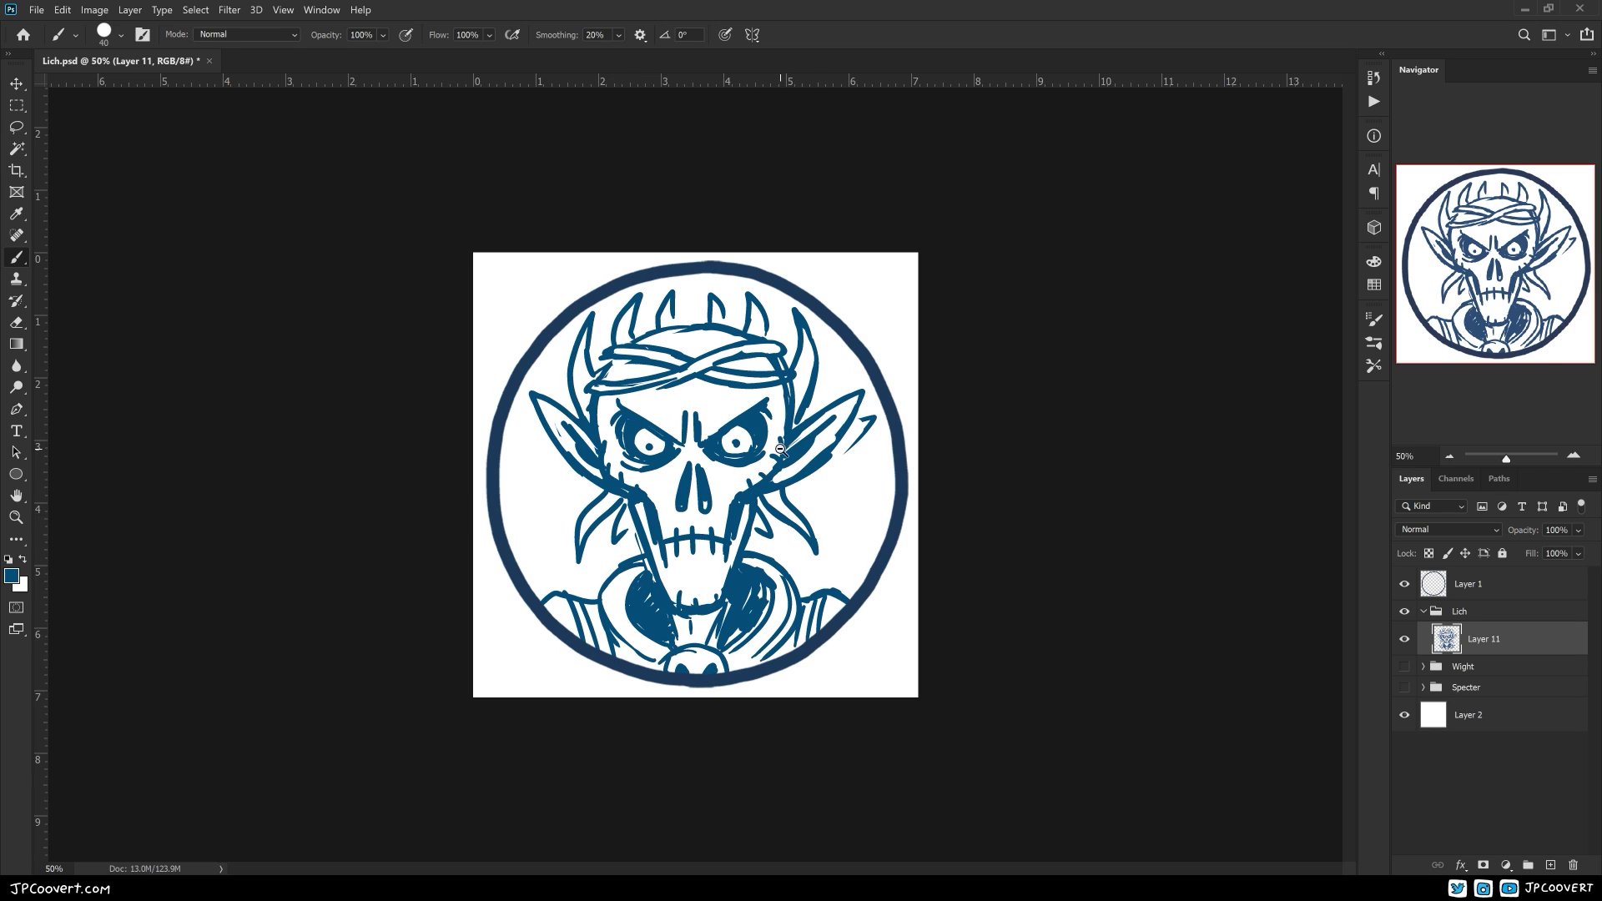
left_click(780, 448, "ctrl")
mouse_move(636, 422)
left_mouse_down()
mouse_move(636, 442)
mouse_move(735, 426)
left_mouse_up()
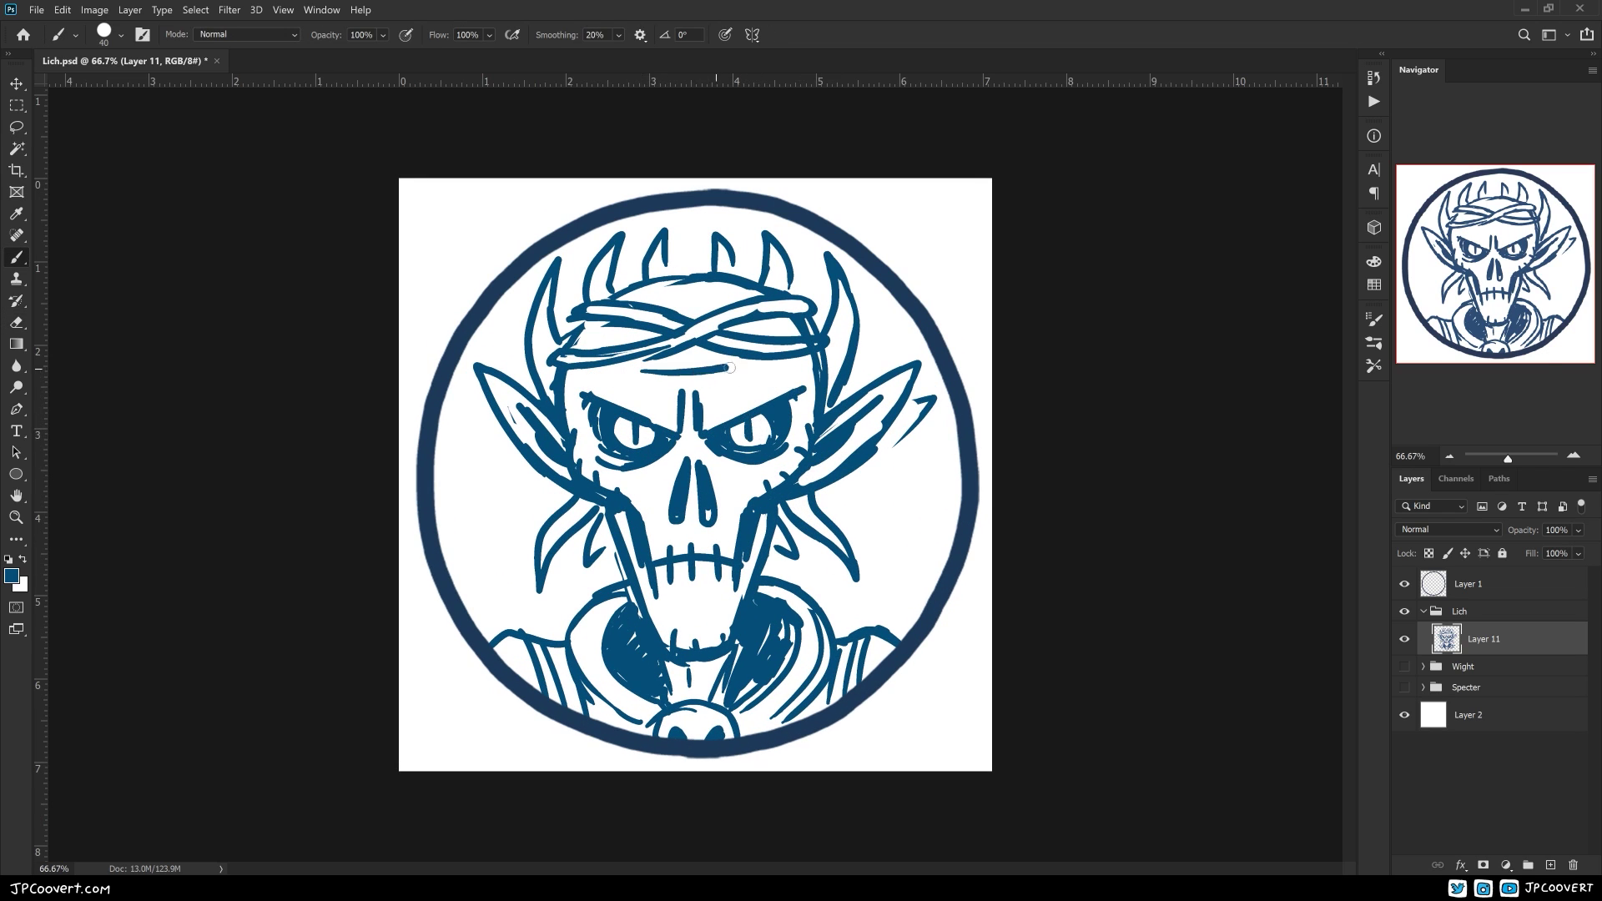
- Fade the sketch layer to light blue and add a new inking layer, zoomed to 100%
key("ctrl+minus")
key("ctrl+minus")
key("ctrl+plus")
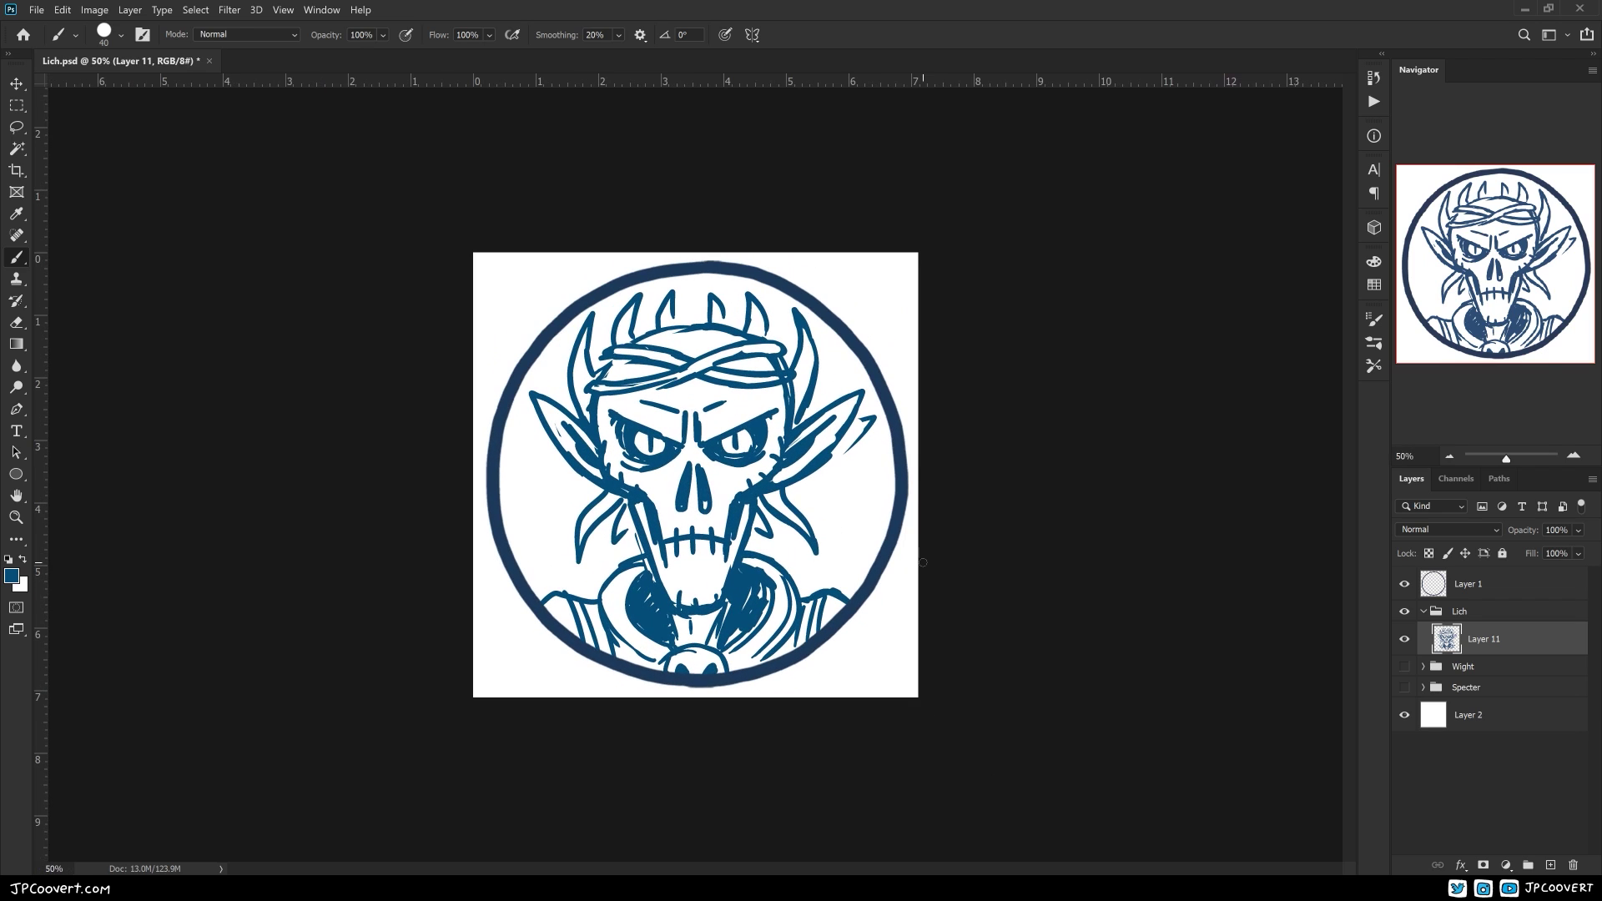
left_click_drag(1578, 531, 1514, 544)
left_click(1550, 865)
key("ctrl+plus")
key("ctrl+plus")
- Ink the nose cavity, the V-shaped angry brows and both eye outlines in dark blue
left_click(608, 477)
left_click_drag(609, 480, 599, 531)
left_click_drag(627, 479, 627, 498)
mouse_move(459, 392)
left_mouse_down()
mouse_move(617, 394)
mouse_move(644, 450)
mouse_move(523, 577)
mouse_move(684, 505)
left_mouse_up()
left_click_drag(701, 615, 806, 580)
mouse_move(475, 578)
left_mouse_down()
mouse_move(538, 590)
mouse_move(589, 546)
left_mouse_up()
mouse_move(482, 499)
left_mouse_down()
mouse_move(527, 572)
mouse_move(468, 494)
mouse_move(515, 521)
mouse_move(505, 529)
left_mouse_up()
mouse_move(616, 559)
left_mouse_down()
mouse_move(741, 571)
mouse_move(627, 561)
left_mouse_up()
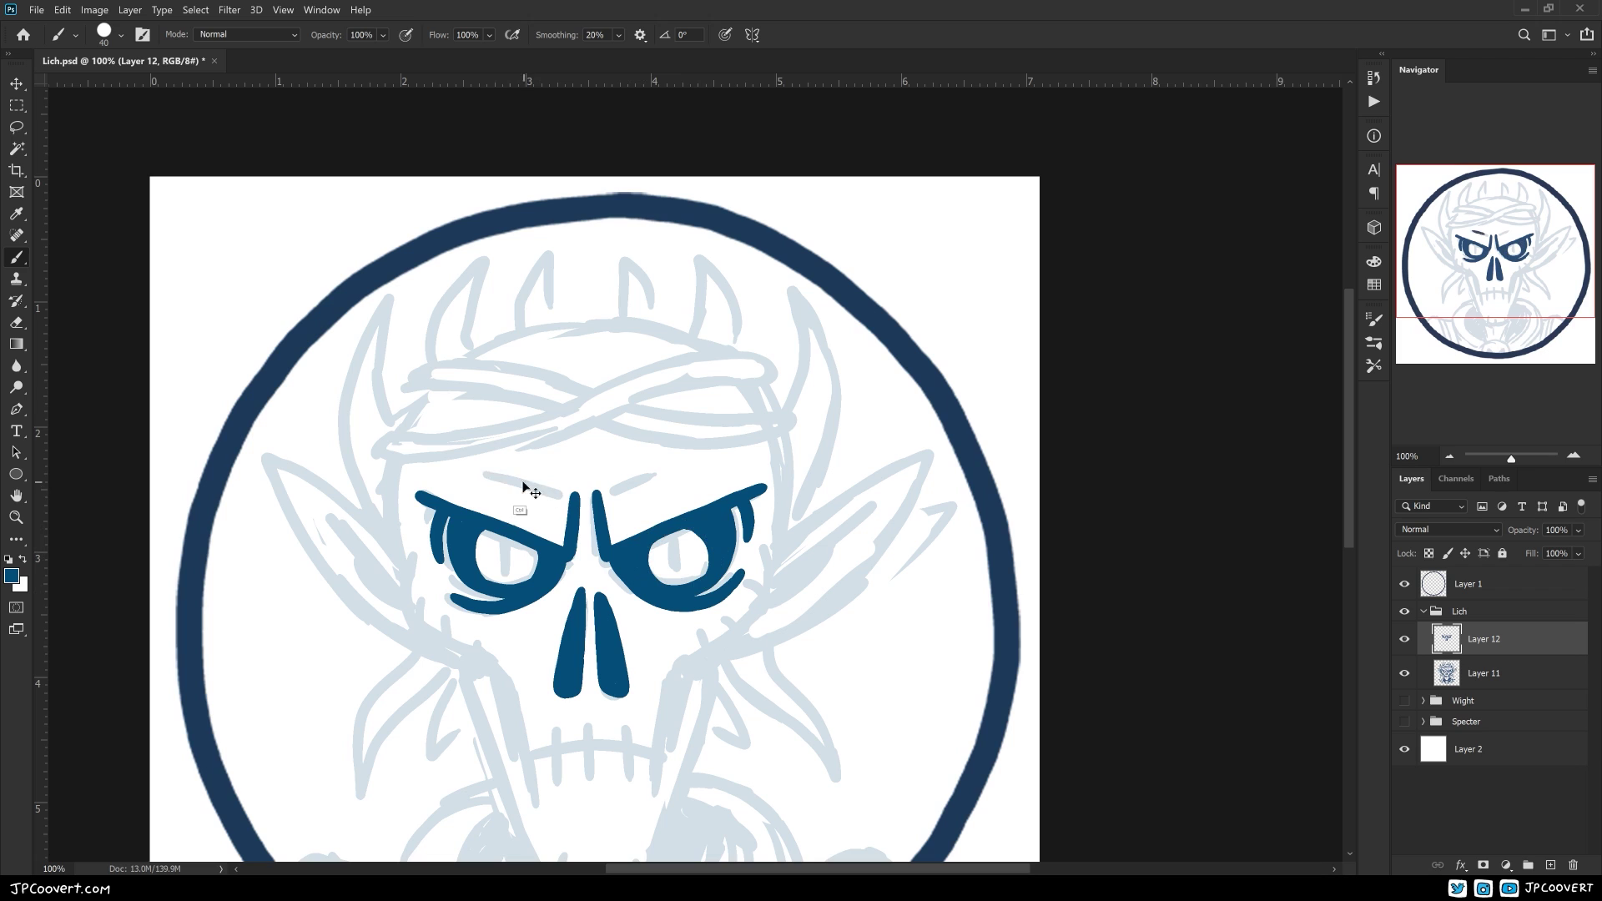
- Ink both sides of the skull down to the jaw, the jaw line and a tooth line
key("h")
left_click_drag(732, 491, 690, 741)
left_click_drag(429, 416, 565, 751)
mouse_move(808, 392)
left_mouse_down()
mouse_move(802, 503)
mouse_move(724, 618)
mouse_move(678, 753)
left_mouse_up()
left_click_drag(734, 741, 747, 672)
mouse_move(575, 638)
left_mouse_down()
mouse_move(693, 642)
mouse_move(636, 673)
left_mouse_up()
left_click_drag(672, 610, 672, 679)
- Ink the jaw strokes, lower-jaw teeth and the neck vertebra
mouse_move(517, 555)
left_mouse_down()
mouse_move(538, 626)
mouse_move(630, 782)
left_mouse_up()
key("ctrl+z")
left_click_drag(772, 544, 667, 778)
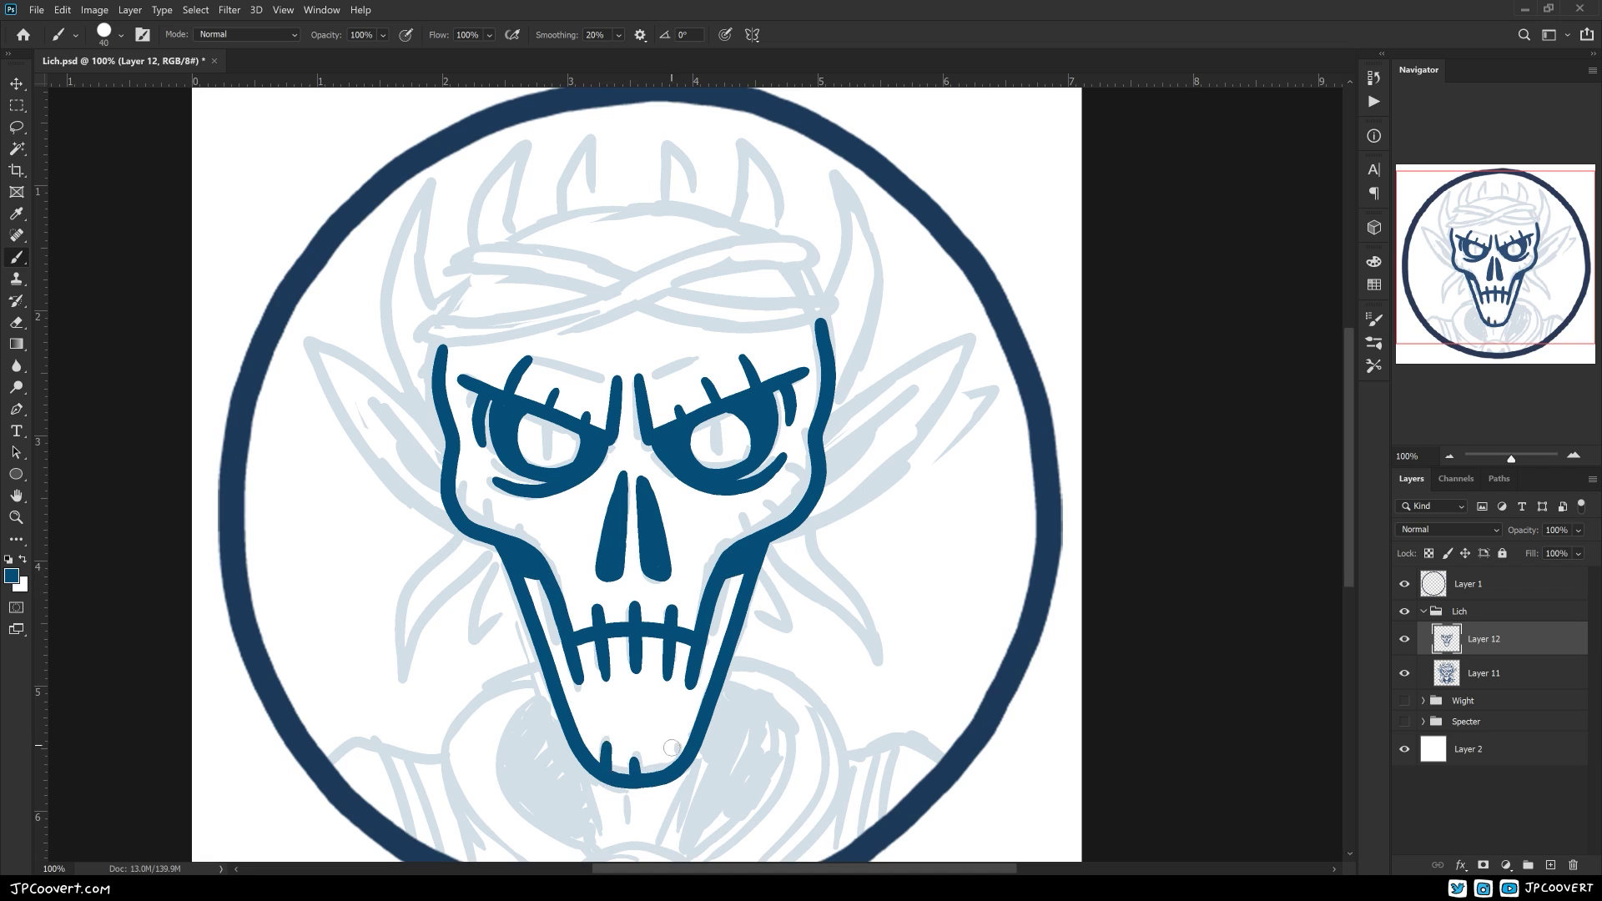
left_click_drag(757, 499, 740, 376)
left_click_drag(570, 644, 580, 718)
mouse_move(605, 680)
left_mouse_down()
mouse_move(616, 719)
mouse_move(640, 722)
left_mouse_up()
mouse_move(701, 584)
left_mouse_down()
mouse_move(677, 696)
mouse_move(557, 764)
mouse_move(689, 755)
left_mouse_up()
left_click_drag(584, 766, 607, 778)
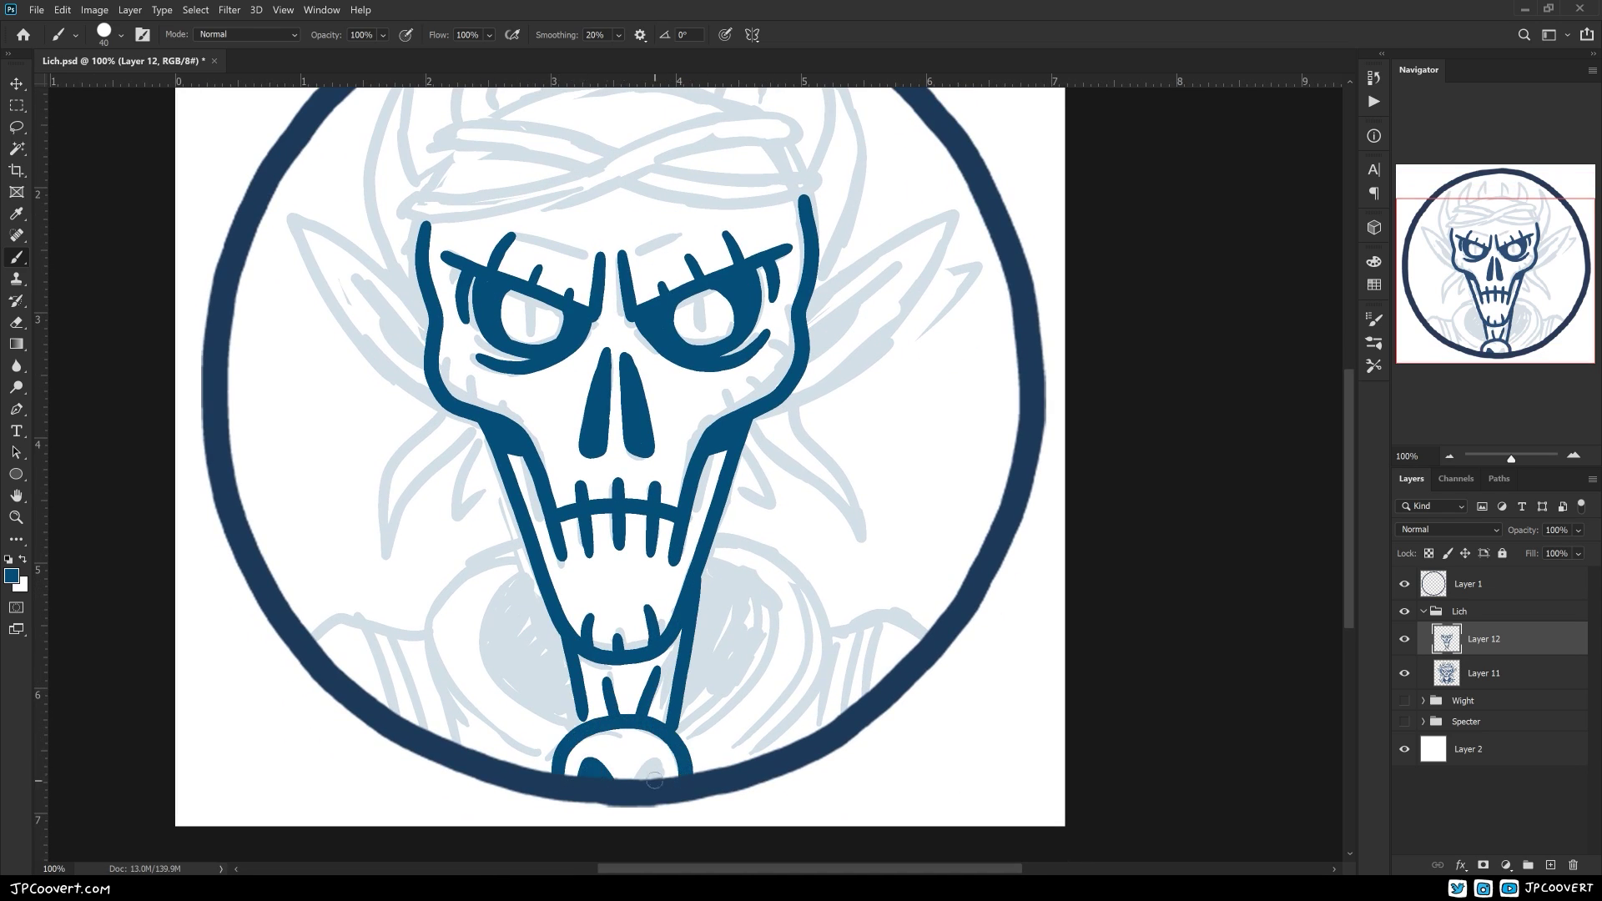
- Fill the dark collar opening on both sides of the jaw
mouse_move(535, 568)
left_mouse_down()
mouse_move(500, 659)
mouse_move(534, 635)
mouse_move(551, 701)
left_mouse_up()
mouse_move(528, 536)
left_mouse_down()
mouse_move(430, 633)
mouse_move(526, 748)
left_mouse_up()
mouse_move(710, 564)
left_mouse_down()
mouse_move(755, 622)
mouse_move(710, 718)
mouse_move(701, 634)
mouse_move(781, 602)
mouse_move(768, 540)
mouse_move(808, 695)
mouse_move(719, 755)
left_mouse_up()
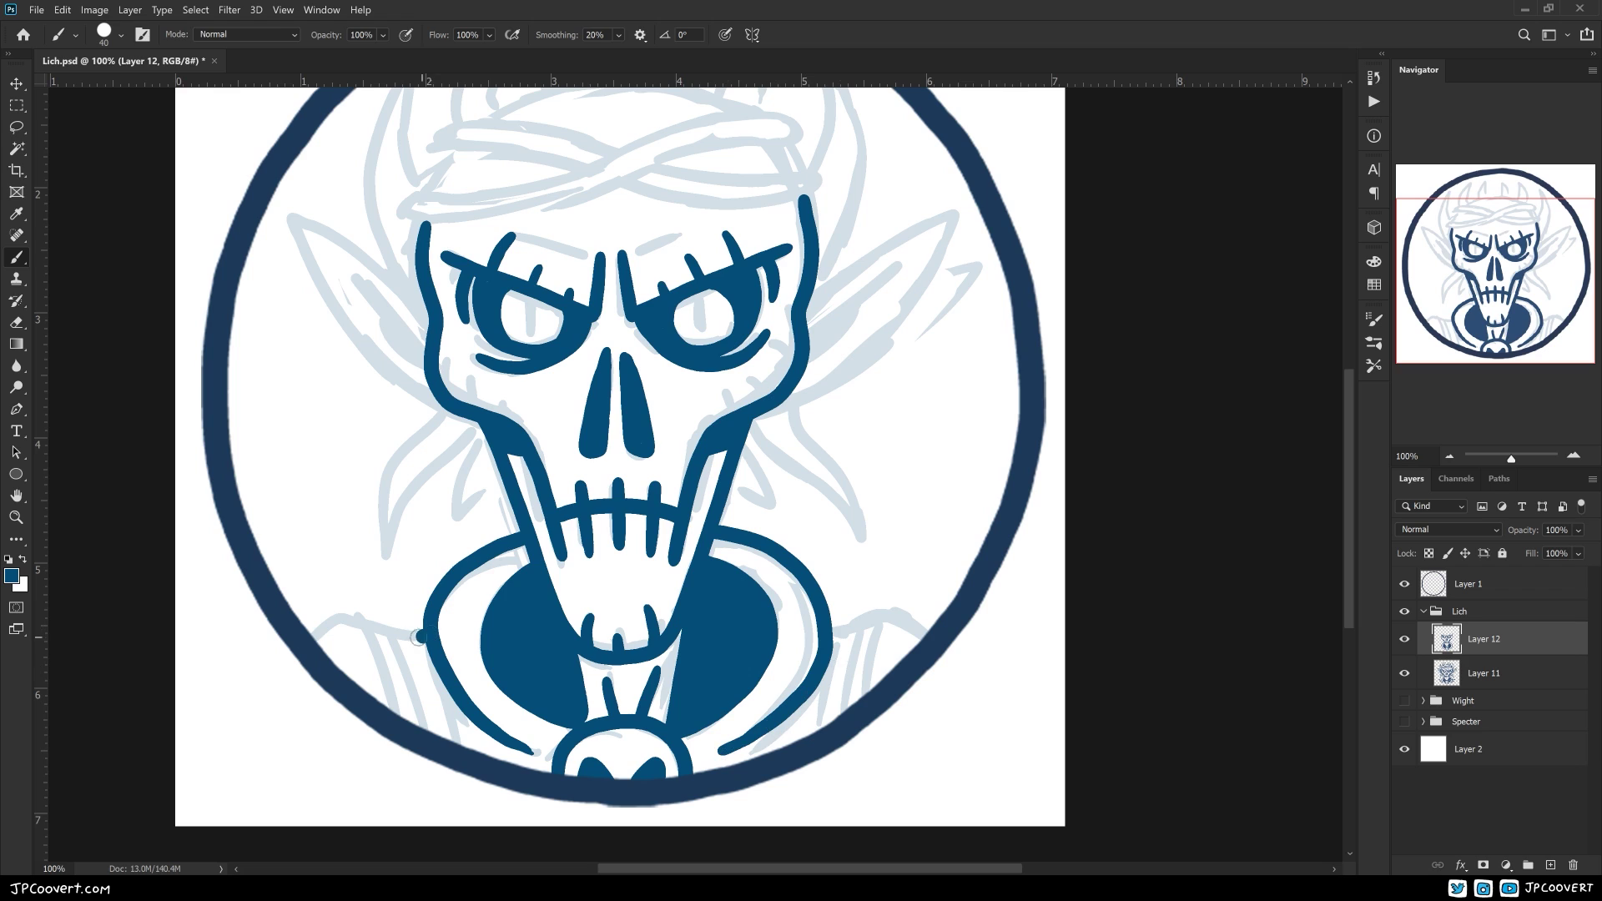
- Draw shoulder lines out to the circle with fold lines below each shoulder
left_click_drag(421, 637, 314, 638)
left_click_drag(832, 619, 933, 627)
mouse_move(364, 627)
left_mouse_down()
mouse_move(399, 715)
mouse_move(434, 734)
left_mouse_up()
left_click_drag(445, 684, 469, 750)
left_click_drag(827, 673, 803, 739)
mouse_move(859, 633)
left_mouse_down()
mouse_move(838, 717)
mouse_move(871, 692)
left_mouse_up()
scroll(840, 473, "up", 3)
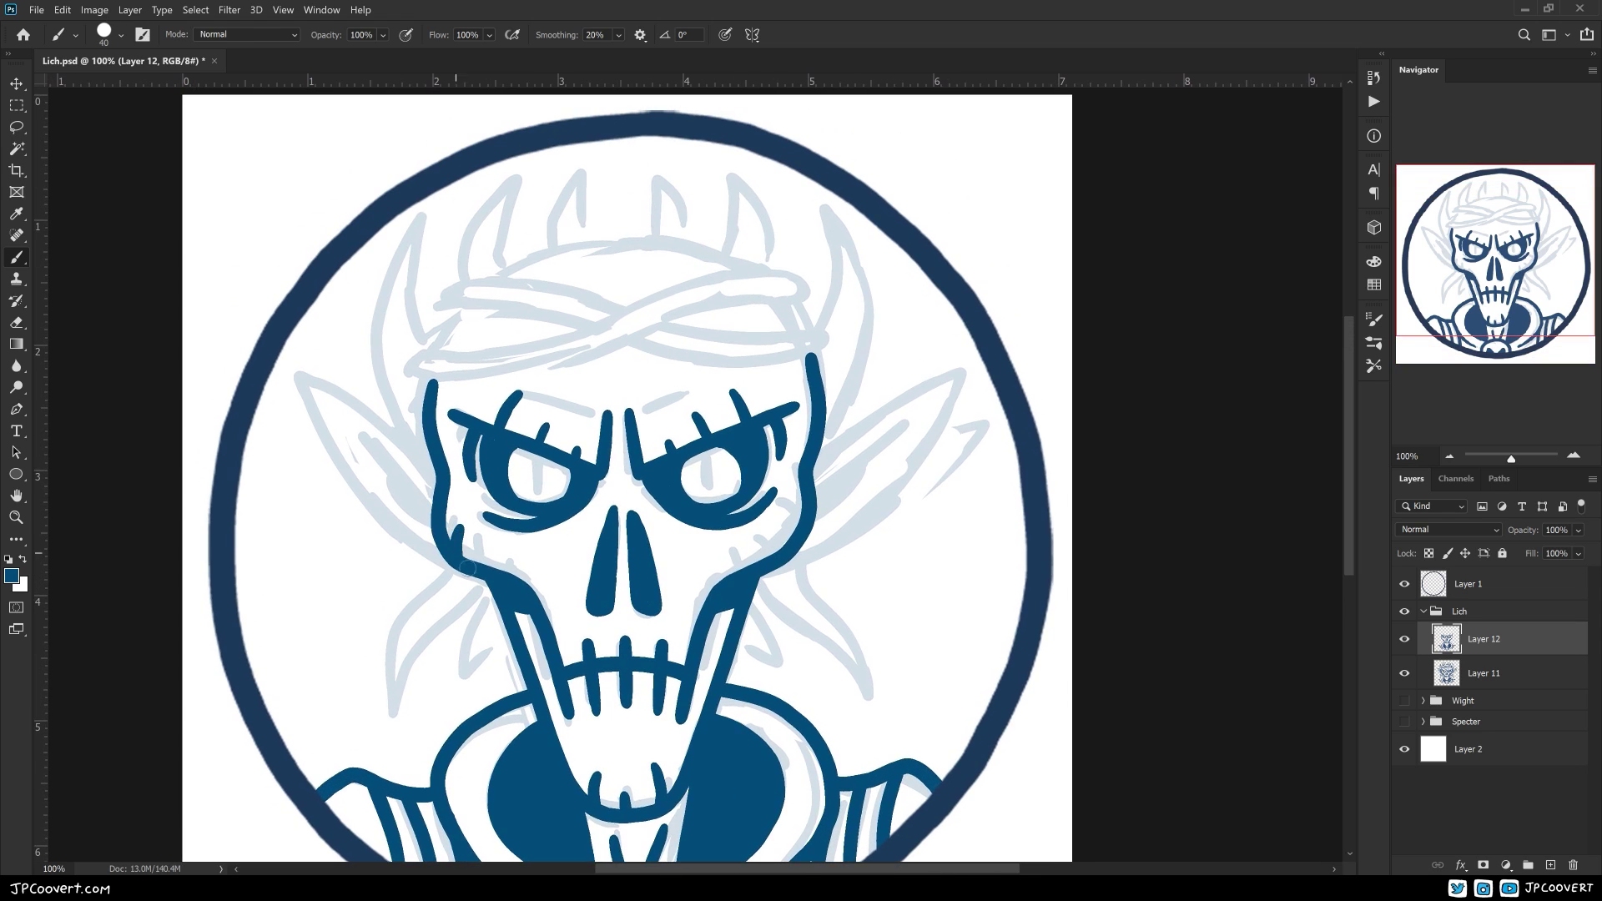
- Ink both pointed ears with their outlines and inner lines
left_click_drag(791, 532, 809, 590)
left_click_drag(311, 430, 454, 539)
mouse_move(313, 436)
left_mouse_down()
mouse_move(394, 572)
mouse_move(463, 615)
left_mouse_up()
left_click_drag(372, 491, 449, 576)
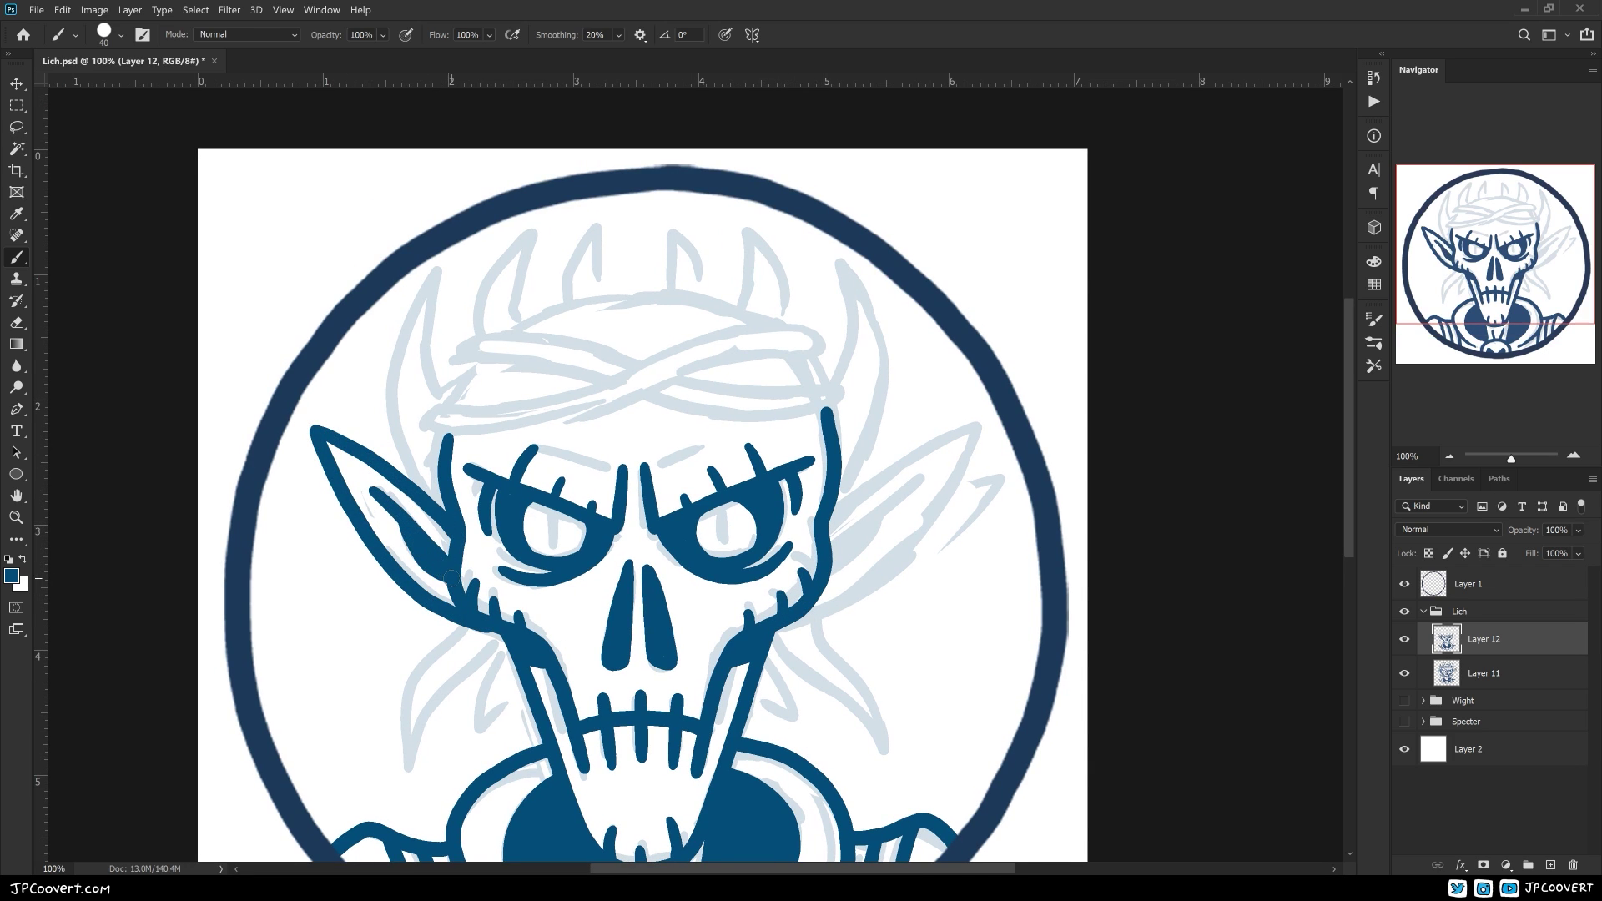
left_click_drag(839, 711, 721, 755)
mouse_move(862, 470)
left_mouse_down()
mouse_move(710, 573)
mouse_move(756, 626)
mouse_move(663, 672)
left_mouse_up()
key("ctrl+z")
left_click_drag(798, 531, 714, 617)
left_click_drag(788, 706, 973, 529)
- Ink the curved pointed tendrils beneath the left and right ears
left_click_drag(534, 486, 467, 649)
key("ctrl+z")
left_click_drag(574, 501, 480, 653)
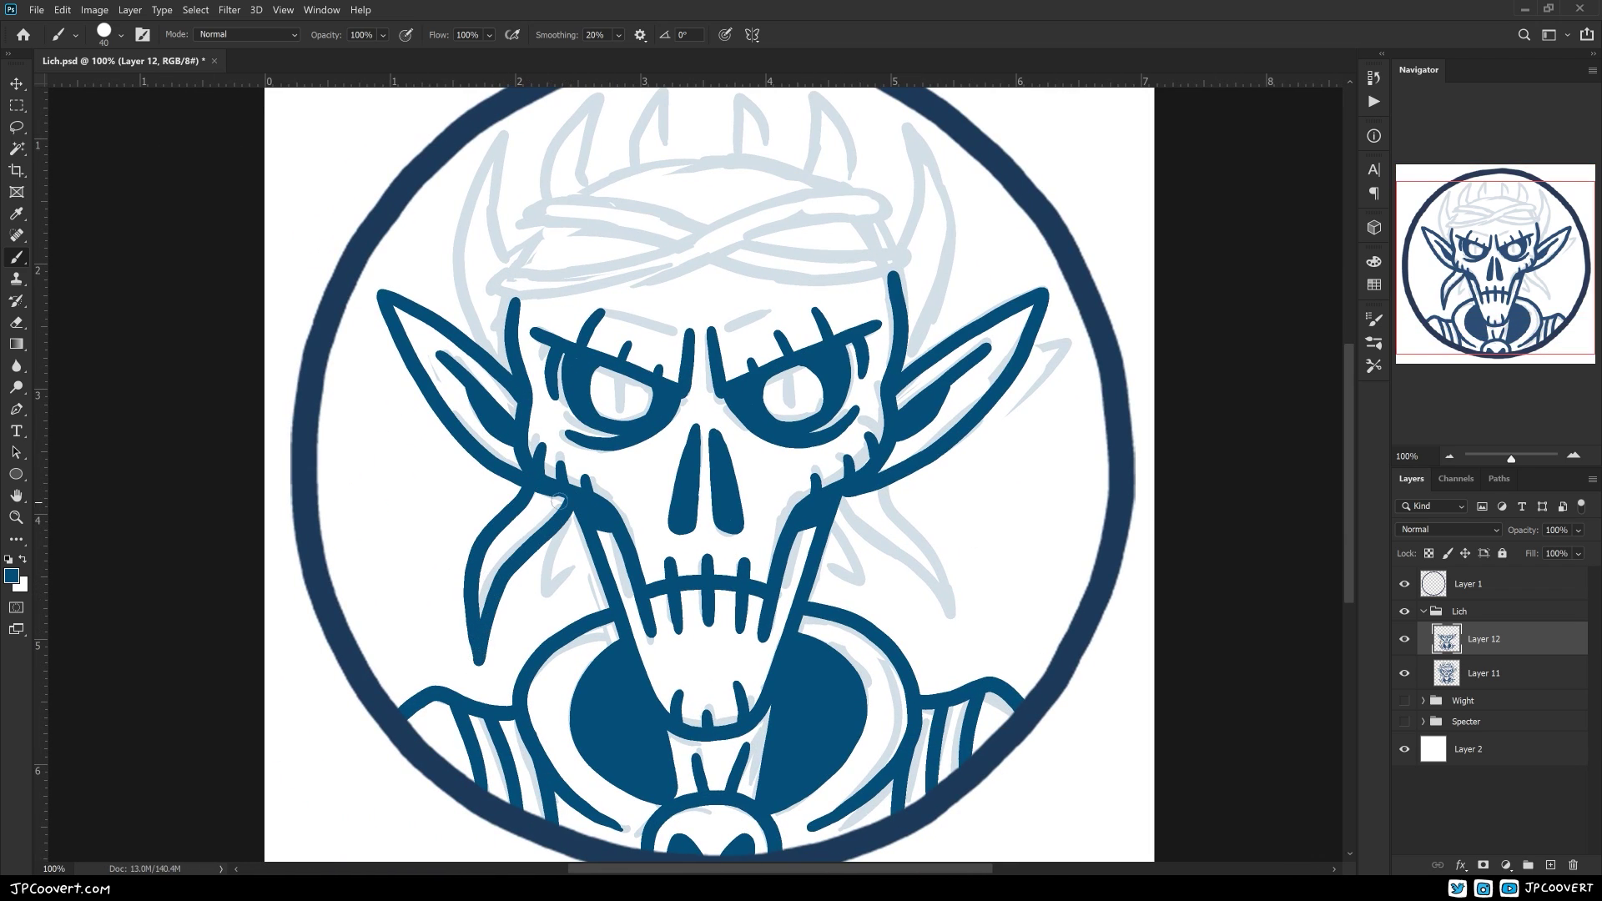
left_click_drag(559, 499, 540, 609)
left_click_drag(589, 547, 555, 584)
mouse_move(847, 499)
left_mouse_down()
mouse_move(635, 534)
mouse_move(734, 643)
left_mouse_up()
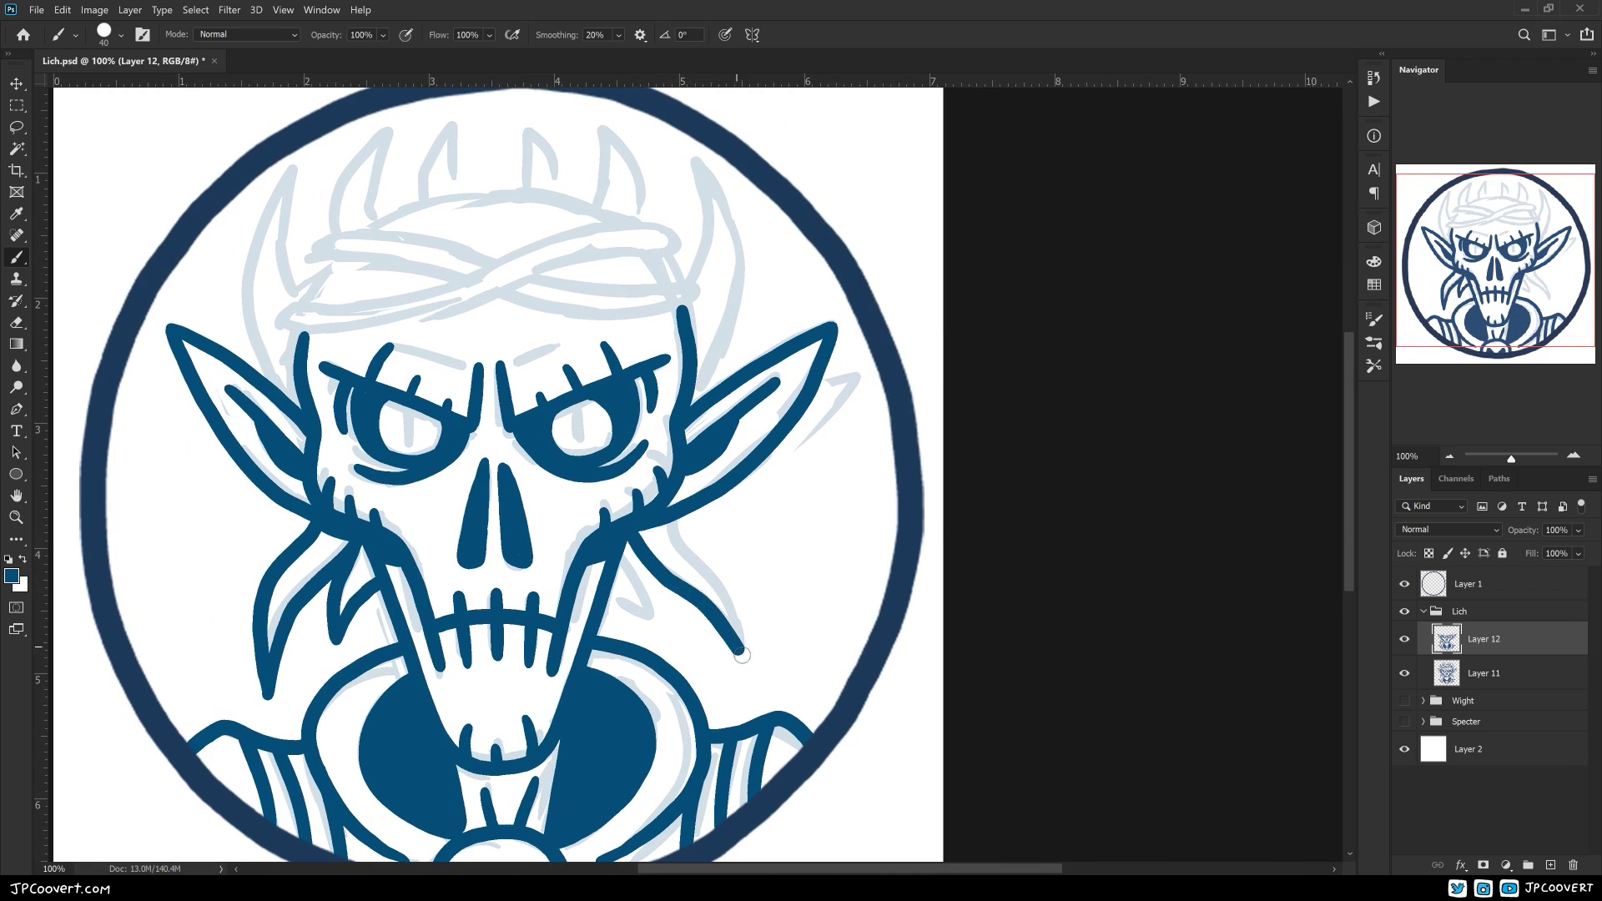
left_click_drag(678, 518, 747, 654)
mouse_move(655, 633)
left_mouse_down()
mouse_move(635, 534)
mouse_move(802, 723)
left_mouse_up()
- Ink the twisted headband across the brow with its curled end and upper band
left_click_drag(440, 527, 831, 455)
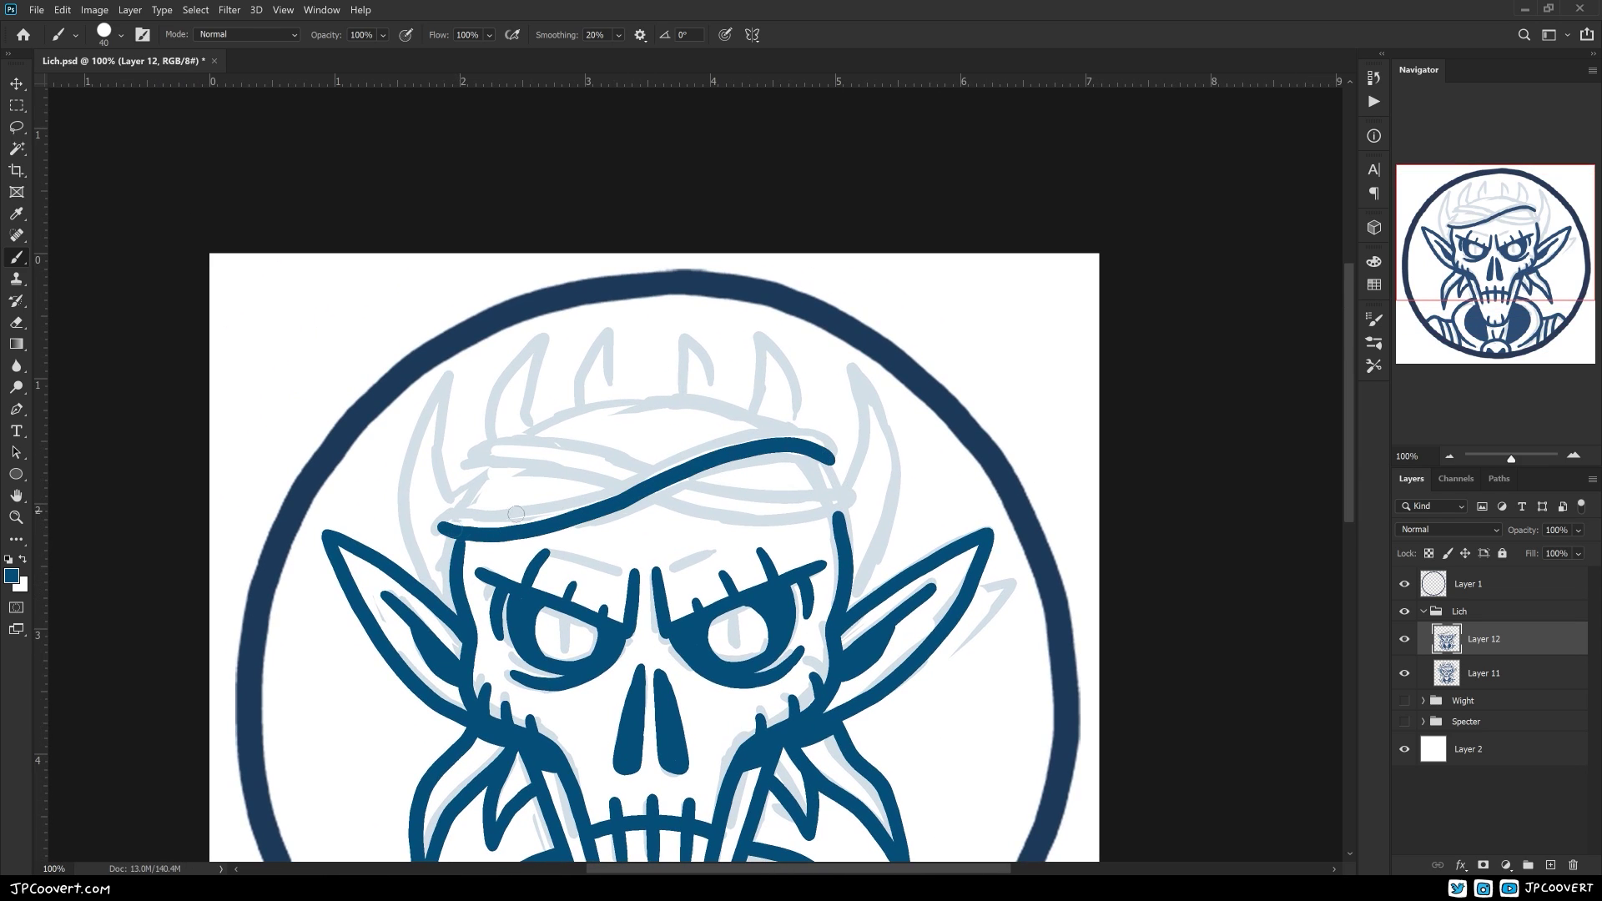
scroll(668, 622, "up", 1)
mouse_move(435, 571)
left_mouse_down()
mouse_move(776, 468)
mouse_move(830, 505)
mouse_move(505, 503)
mouse_move(576, 507)
mouse_move(789, 570)
mouse_move(858, 547)
left_mouse_up()
key("ctrl+z")
mouse_move(484, 501)
left_mouse_down()
mouse_move(640, 499)
mouse_move(760, 522)
mouse_move(825, 498)
left_mouse_up()
mouse_move(526, 478)
left_mouse_down()
mouse_move(635, 442)
mouse_move(760, 455)
left_mouse_up()
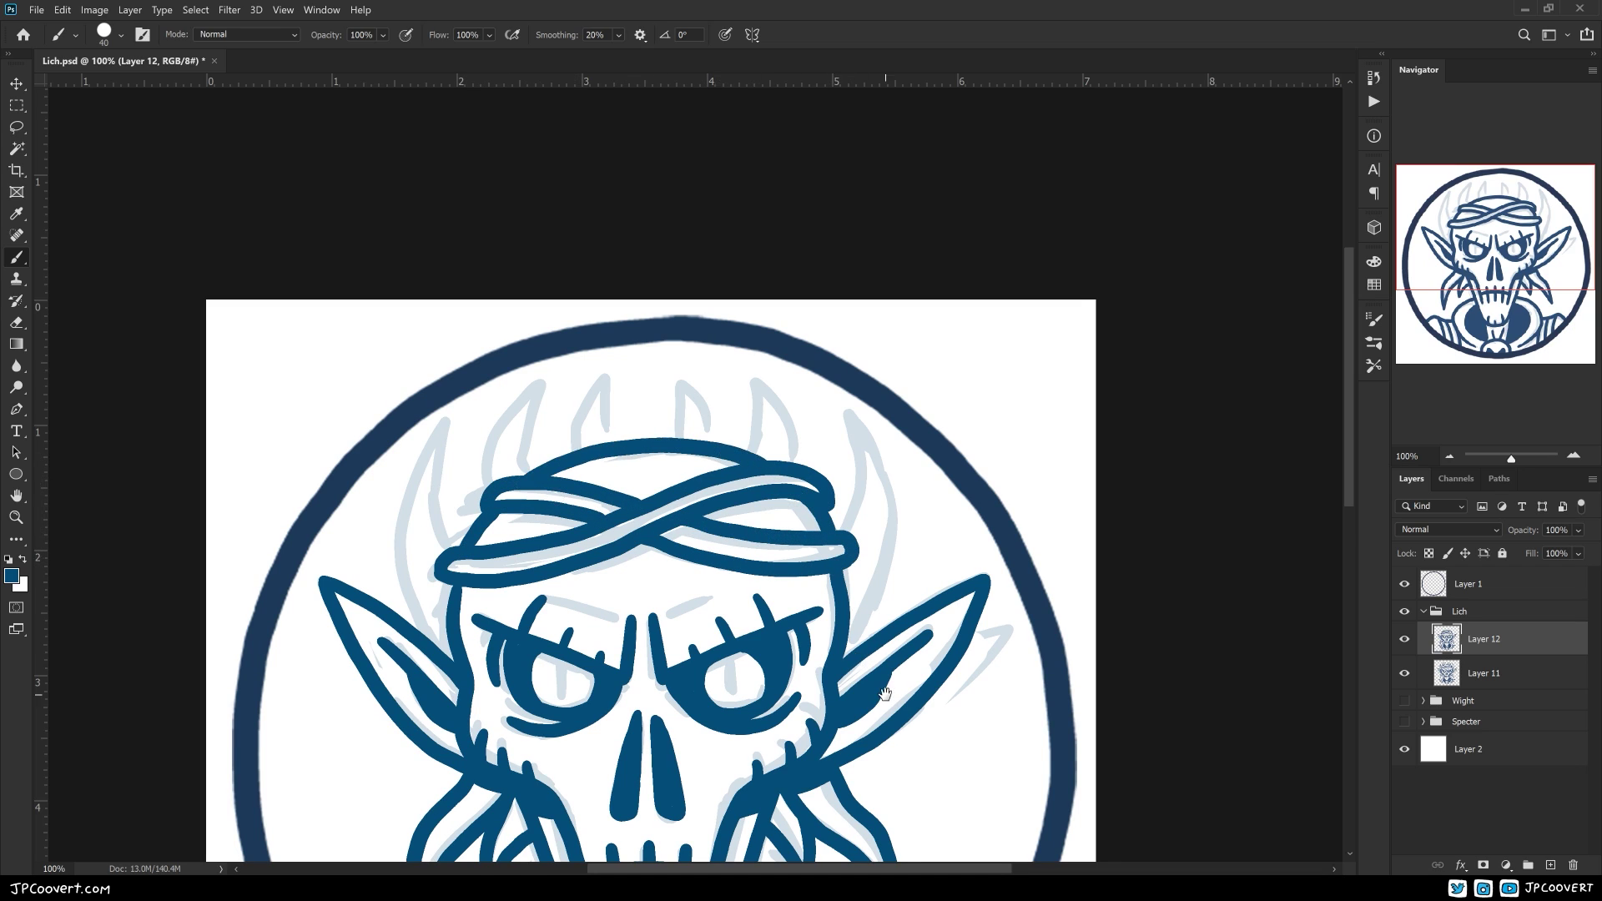
scroll(511, 436, "down", 2)
scroll(461, 499, "down", 2)
scroll(462, 499, "up", 2)
- Ink the left and right horns with their inner lines
mouse_move(451, 350)
left_mouse_down()
mouse_move(464, 471)
mouse_move(438, 568)
left_mouse_up()
scroll(488, 454, "up", 2)
mouse_move(491, 455)
left_mouse_down()
mouse_move(540, 384)
mouse_move(534, 469)
mouse_move(381, 472)
left_mouse_up()
mouse_move(695, 440)
left_mouse_down()
mouse_move(728, 663)
mouse_move(749, 547)
mouse_move(727, 664)
mouse_move(691, 564)
left_mouse_up()
key("ctrl+z")
mouse_move(589, 402)
left_mouse_down()
mouse_move(695, 427)
mouse_move(707, 505)
left_mouse_up()
mouse_move(692, 424)
left_mouse_down()
mouse_move(751, 488)
mouse_move(751, 515)
left_mouse_up()
key("ctrl+z")
mouse_move(569, 496)
left_mouse_down()
mouse_move(527, 480)
mouse_move(522, 503)
left_mouse_up()
- Ink the two middle horns, add a colour layer and hide the sketch layer
mouse_move(628, 432)
left_mouse_down()
mouse_move(623, 489)
mouse_move(665, 479)
left_mouse_up()
left_click(811, 606, "ctrl+alt")
left_click(1551, 866, "ctrl")
left_click(1405, 707)
left_click(1375, 285)
left_click(1191, 334)
- Fill both eyes with the orange-yellow swatch and brush a red slit into the left eye
key("ctrl+a")
key("w")
left_click(654, 429)
left_click(755, 430, "shift")
key("alt+BackSpace")
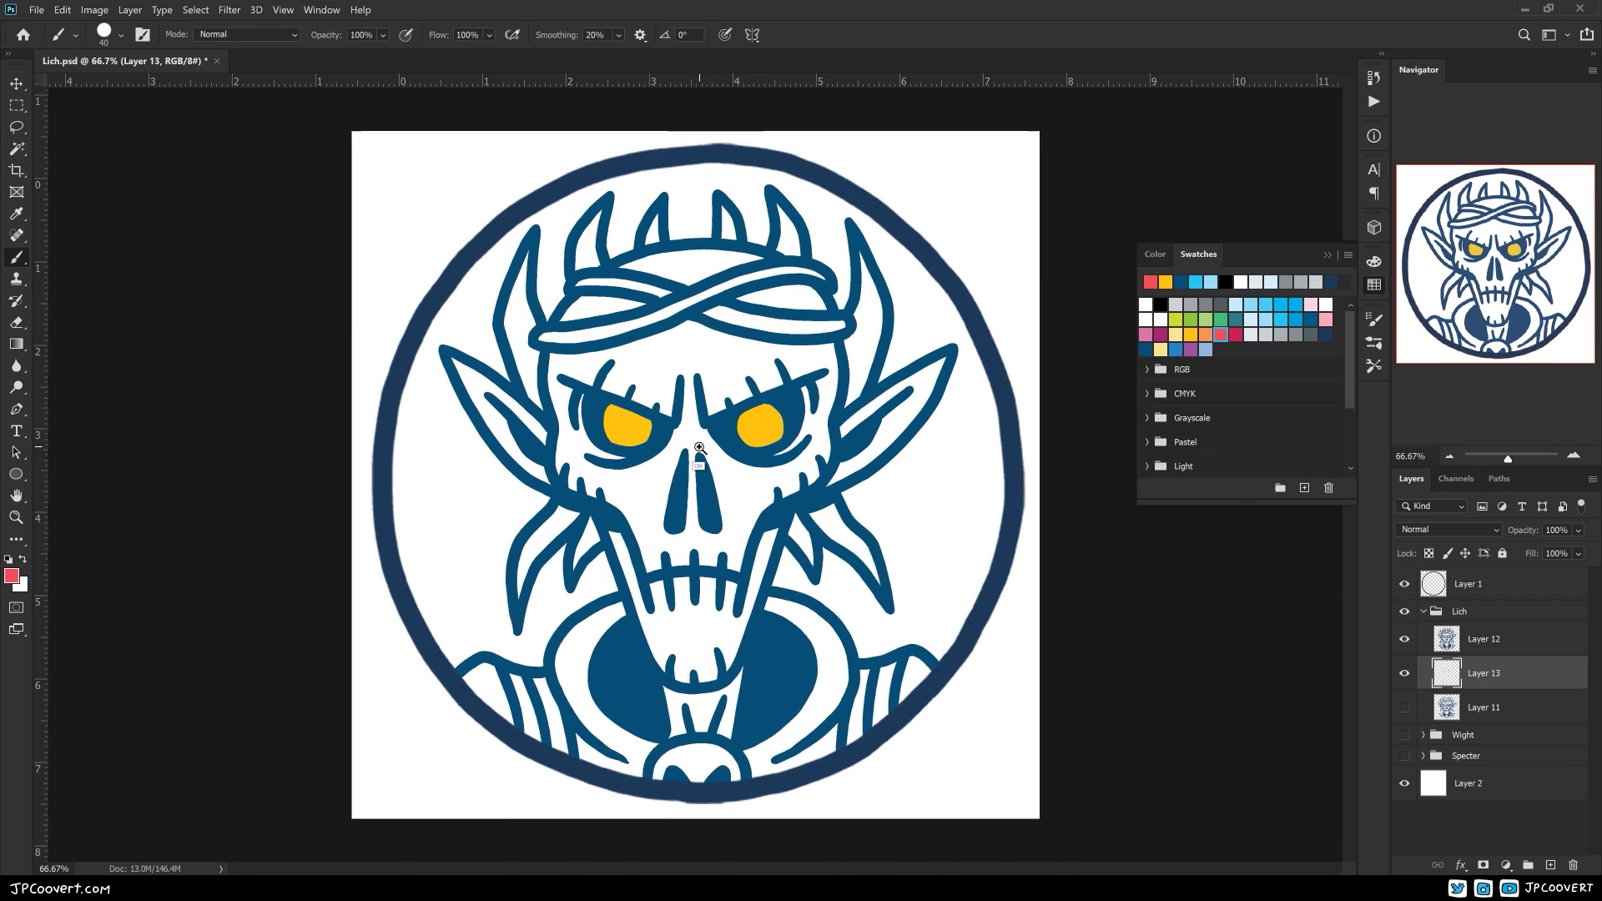
key("ctrl+d")
key("ctrl+plus")
left_click(1221, 335)
key("b")
left_click_drag(607, 400, 611, 442)
- Fill the skull face, teeth and both ears with green
left_click_drag(773, 434, 678, 461)
left_click(1206, 320)
key("w")
left_click(597, 490)
key("alt+BackSpace")
left_click(696, 682)
key("alt+BackSpace")
left_click(868, 413)
left_click(342, 413, "shift")
key("alt+BackSpace")
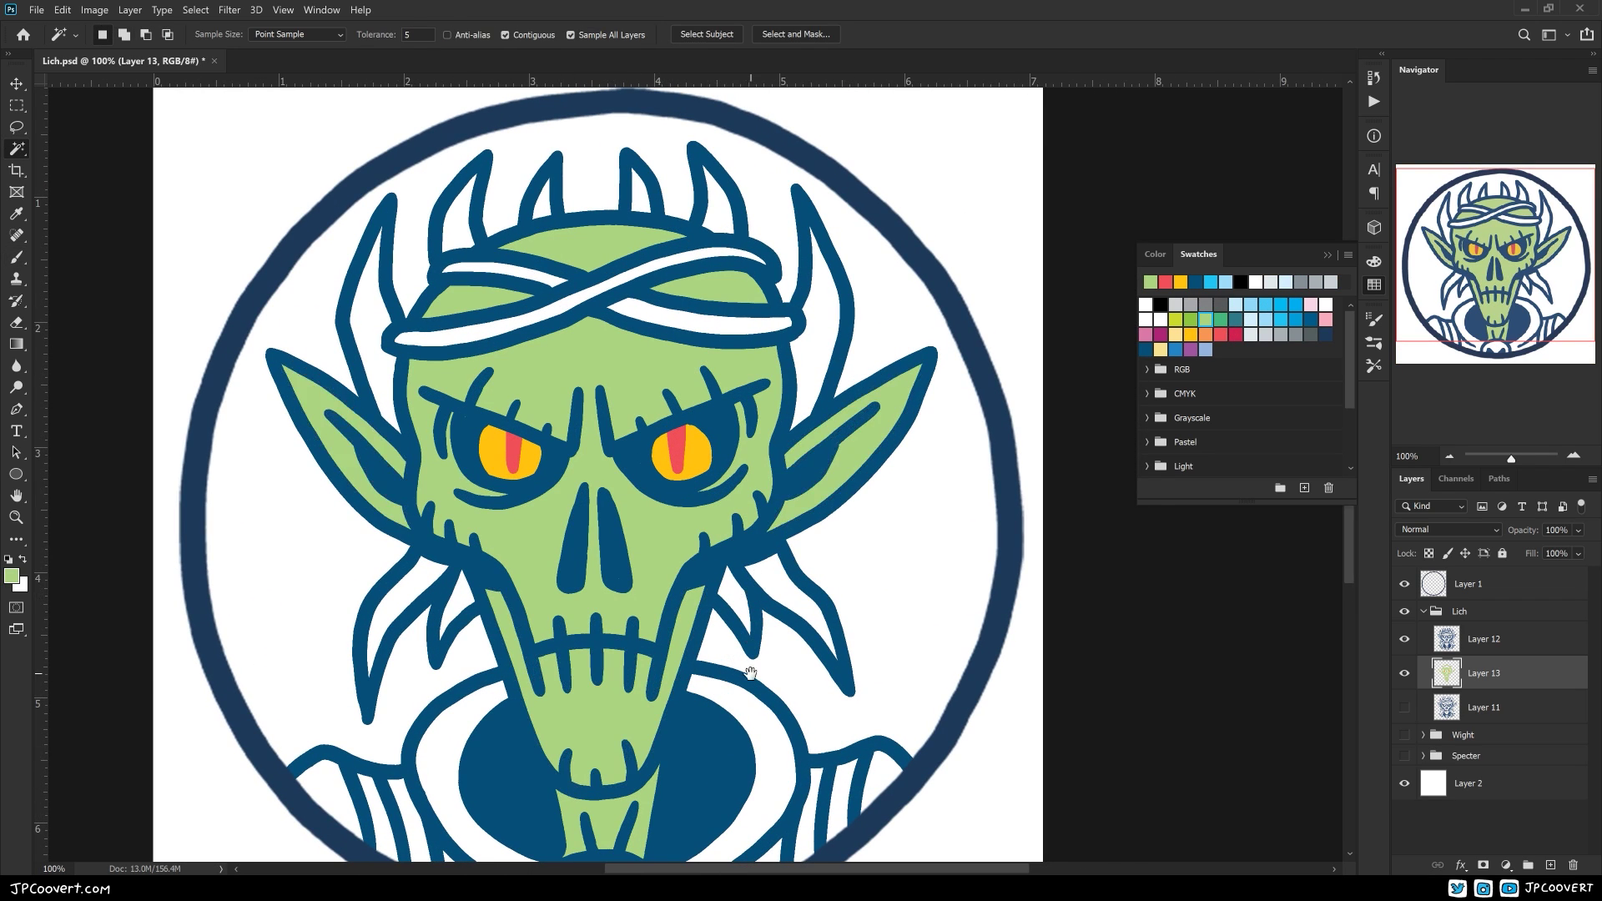
- Fill the inner ear strip and recolour all the green fills yellow-green
key("ctrl+minus")
left_click(1175, 320)
left_click(868, 444)
key("alt+BackSpace")
key("alt+shift+BackSpace")
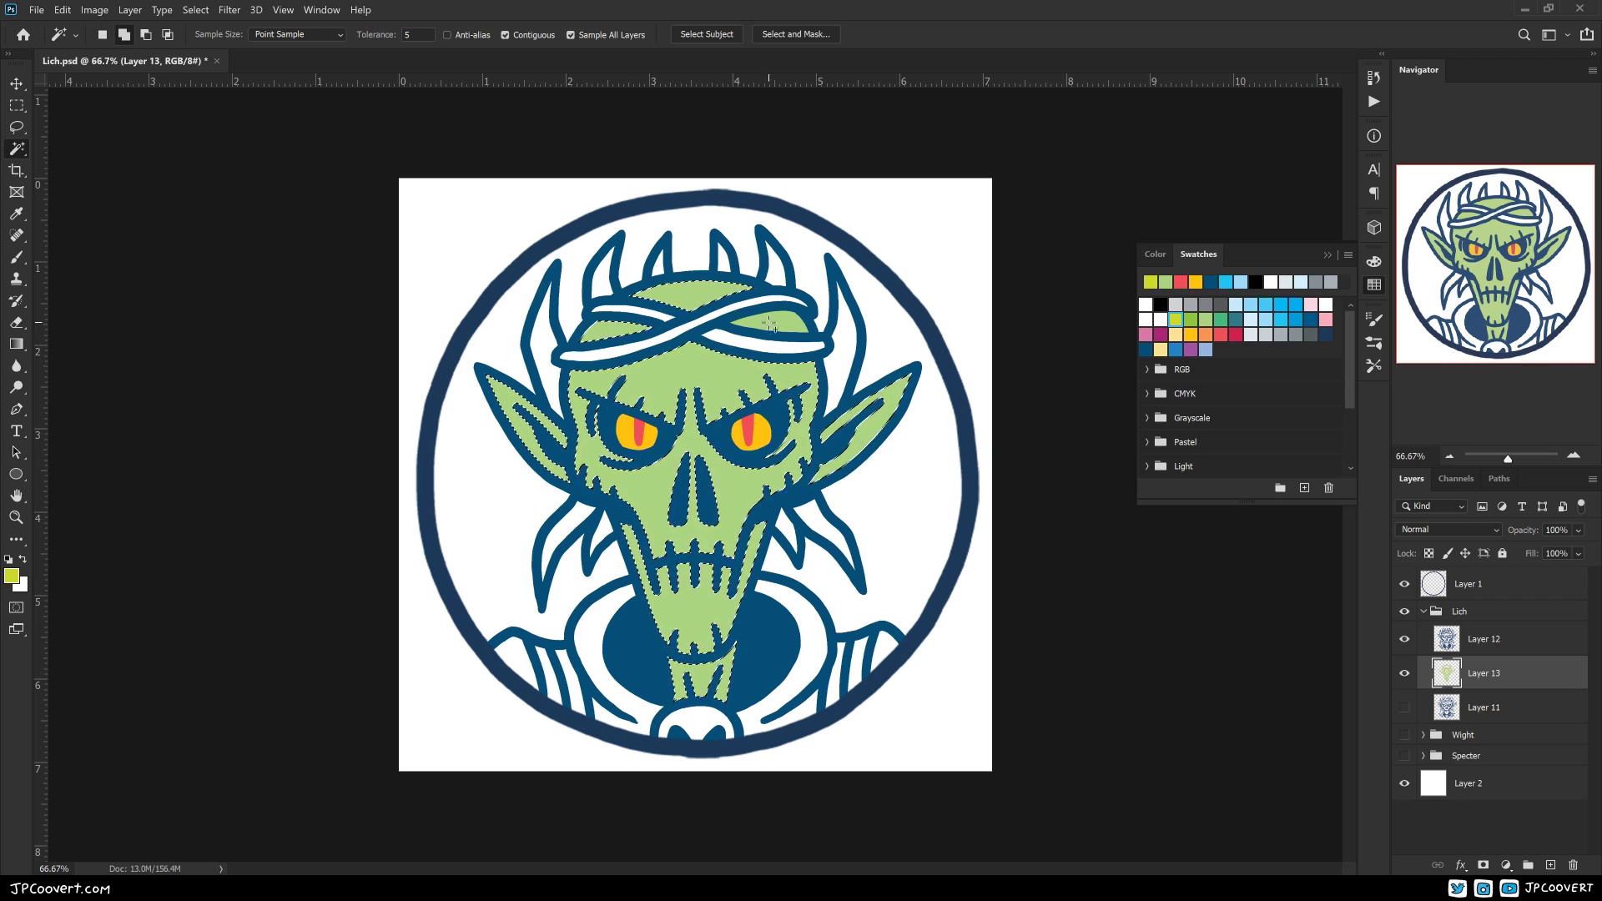
- Fill the white background inside the circle with red
left_click(1146, 319)
left_click(1221, 334)
left_click(894, 526)
key("alt+BackSpace")
- Fill the headband orange, then refill it magenta and deselect
left_click(1191, 335)
left_click(642, 311)
key("alt+BackSpace")
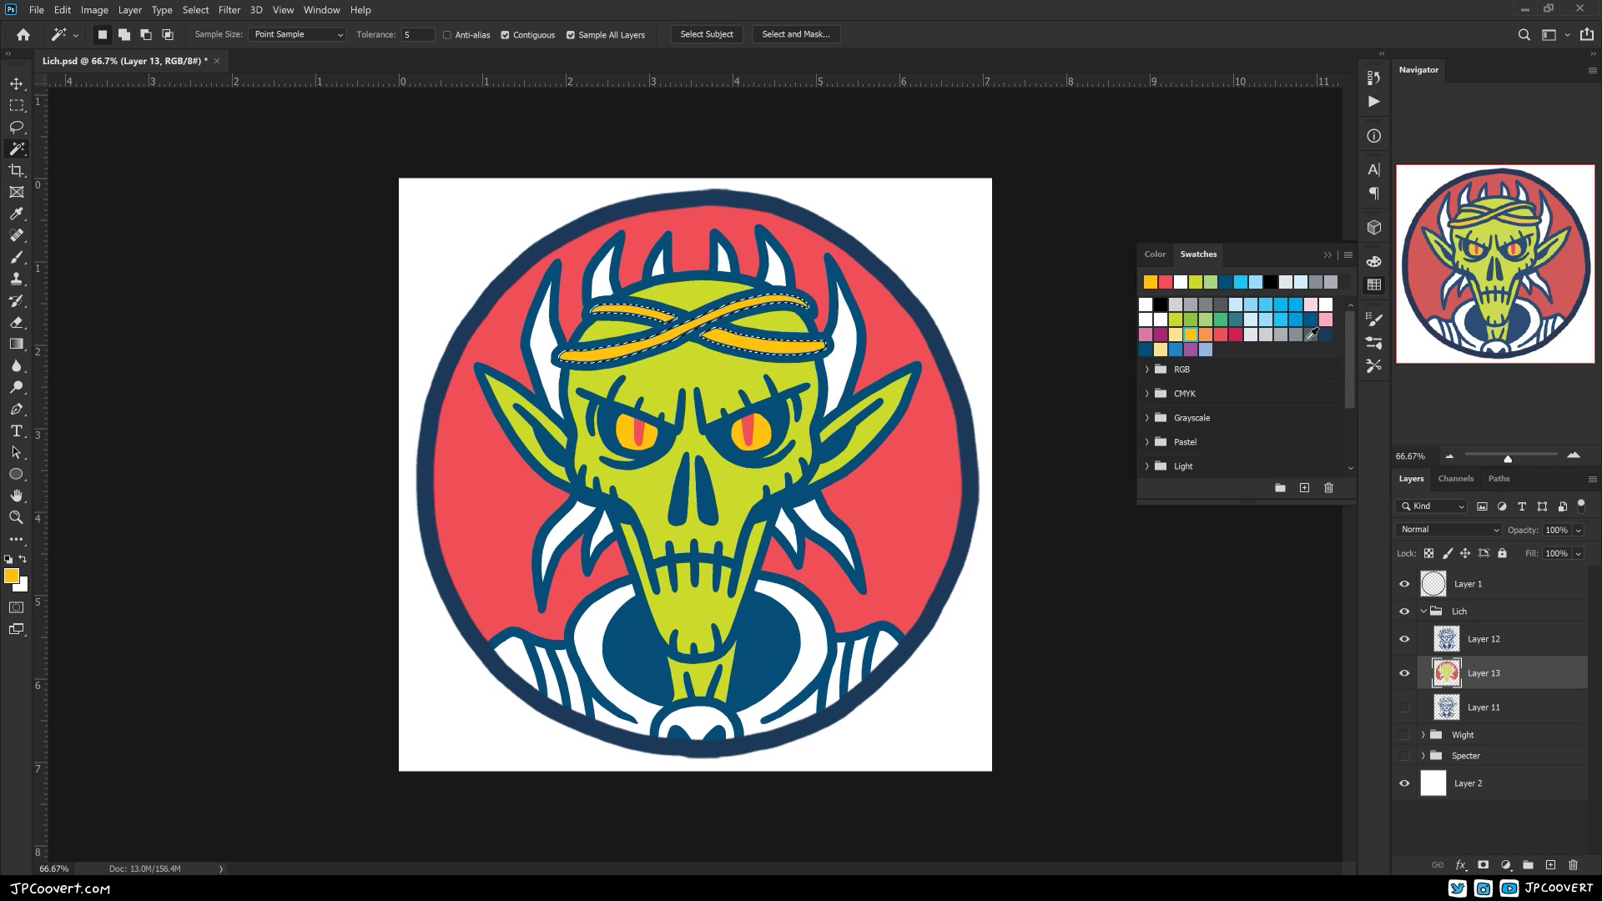
left_click(1236, 335)
key("alt+BackSpace")
left_click(1160, 334)
key("alt+BackSpace")
key("ctrl+d")
- Fill the hair strands beside the skull with magenta
left_click(586, 424, "shift")
key("alt+BackSpace")
key("ctrl+d")
left_click(780, 449, "ctrl+alt")
- Zoom in on the eyes with a coral-red brush, then back out to the whole lich
scroll(780, 449, "down", 4)
key("ctrl+1")
key("b")
key("ctrl+plus")
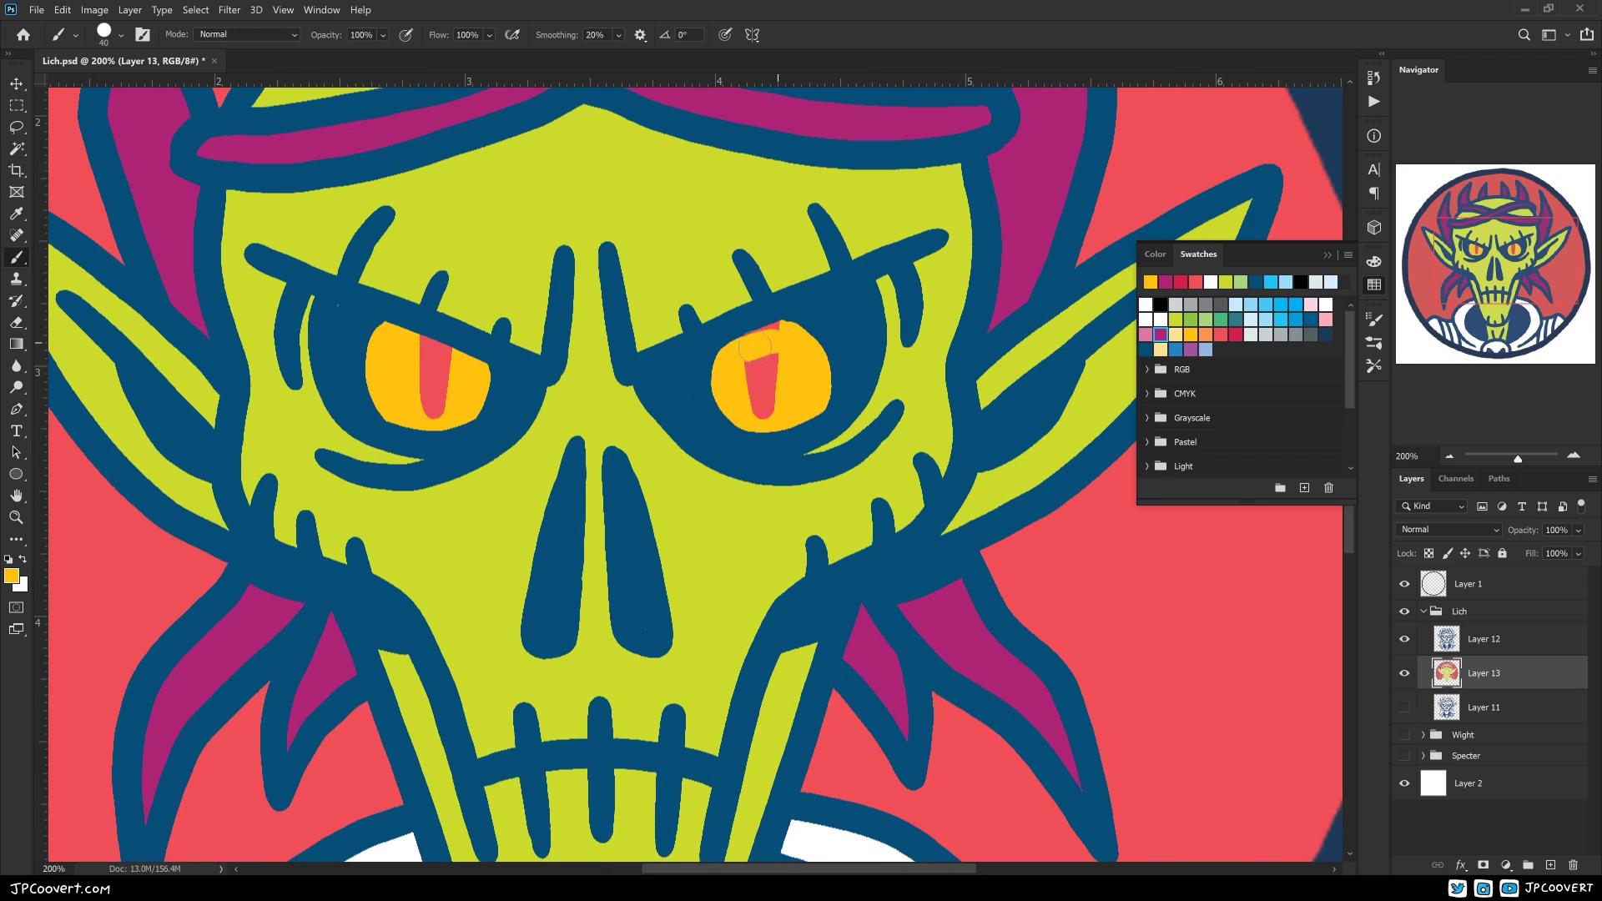
key("ctrl+1")
left_click(1221, 334)
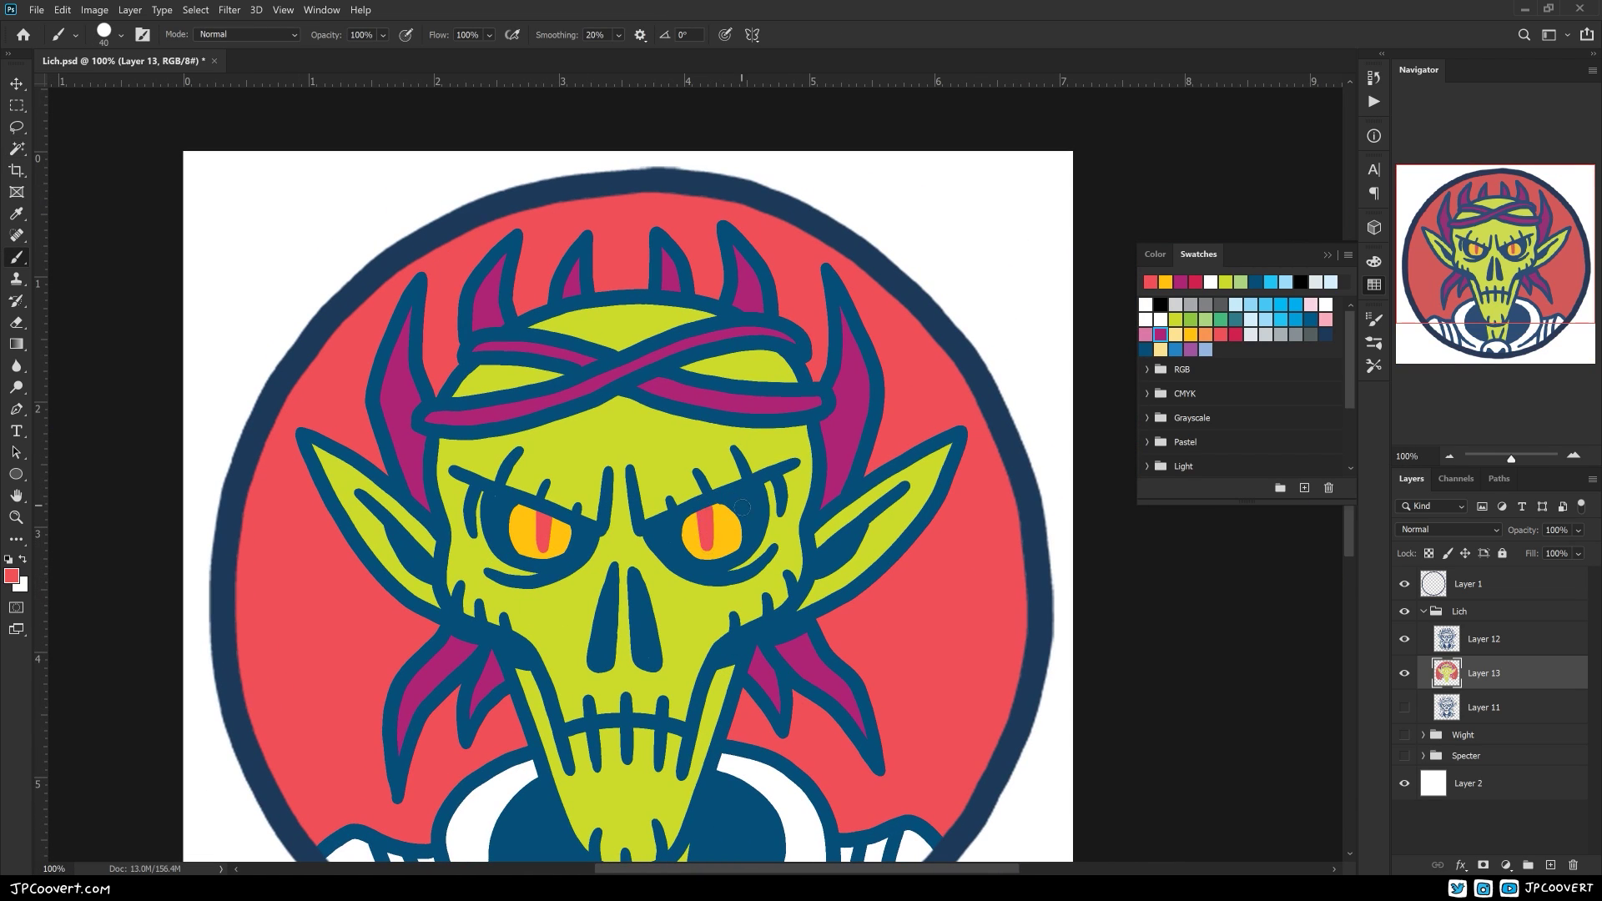
key("ctrl+minus")
- Select the collar and shoulder areas and fill them pink
key("w")
left_click(785, 656)
left_click(513, 663, "shift")
left_click(614, 635, "shift")
left_click(885, 651, "shift")
left_click(1286, 307)
key("alt+BackSpace")
left_click(1145, 334)
key("alt+BackSpace")
key("ctrl+d")
- Recolour the circle's backdrop from coral red to green
key("b")
left_click(1161, 334)
key("ctrl+minus")
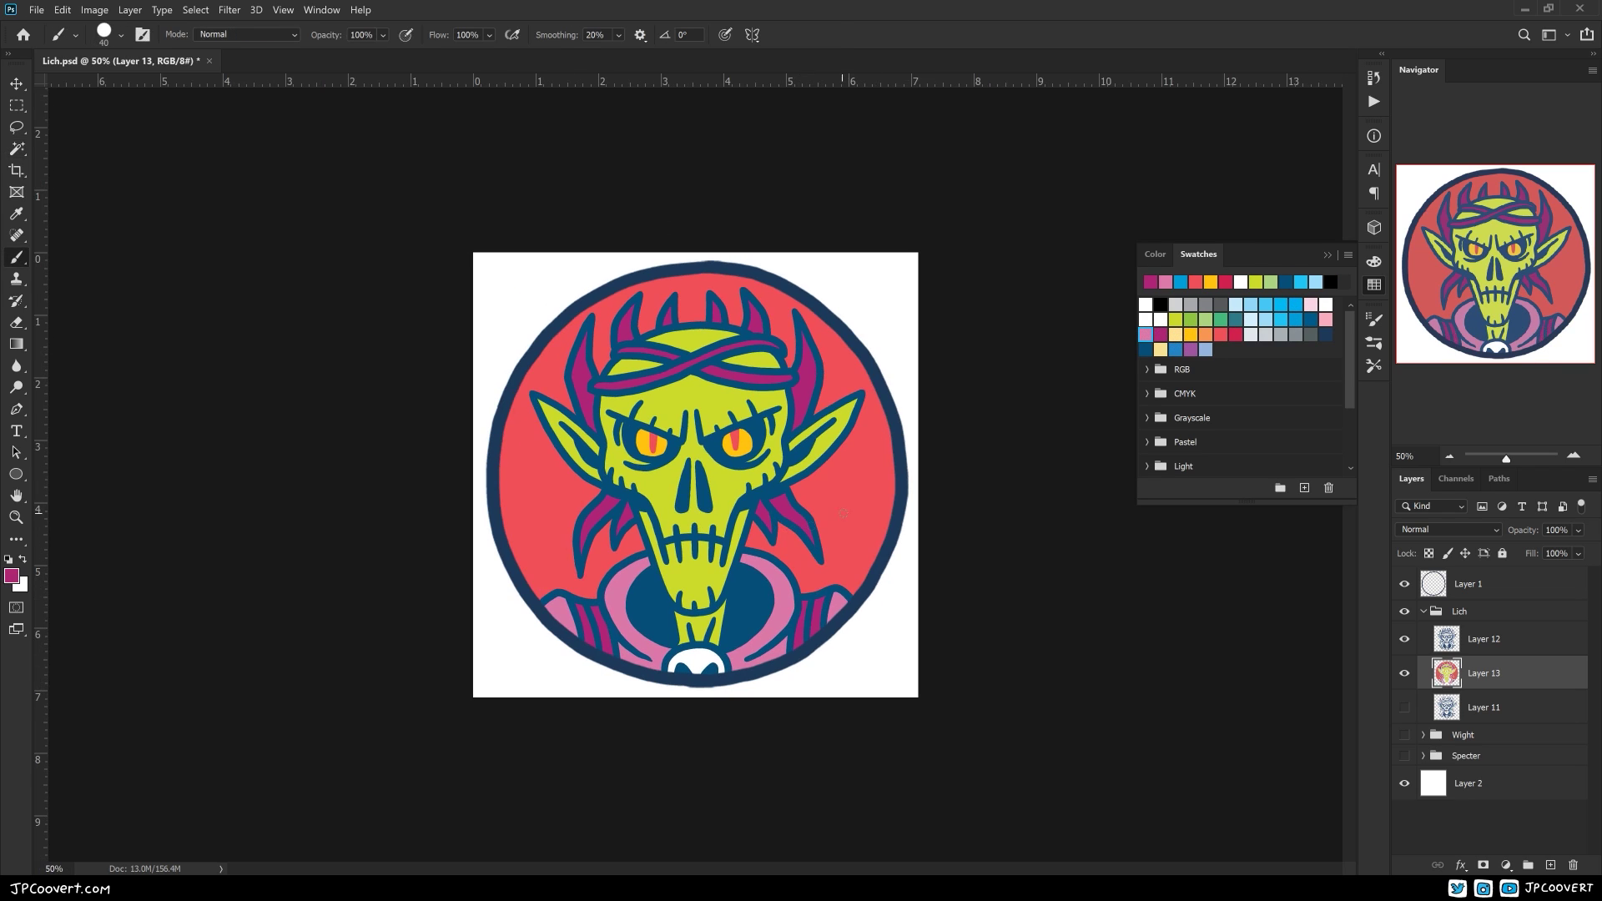
key("w")
left_click(1220, 319)
left_click(551, 501)
key("alt+BackSpace")
- Recolour the magenta shoulder stripes, headband and hair strands red
left_click(597, 524)
left_click(589, 622, "shift")
left_click(600, 634, "shift")
left_click(643, 356, "shift")
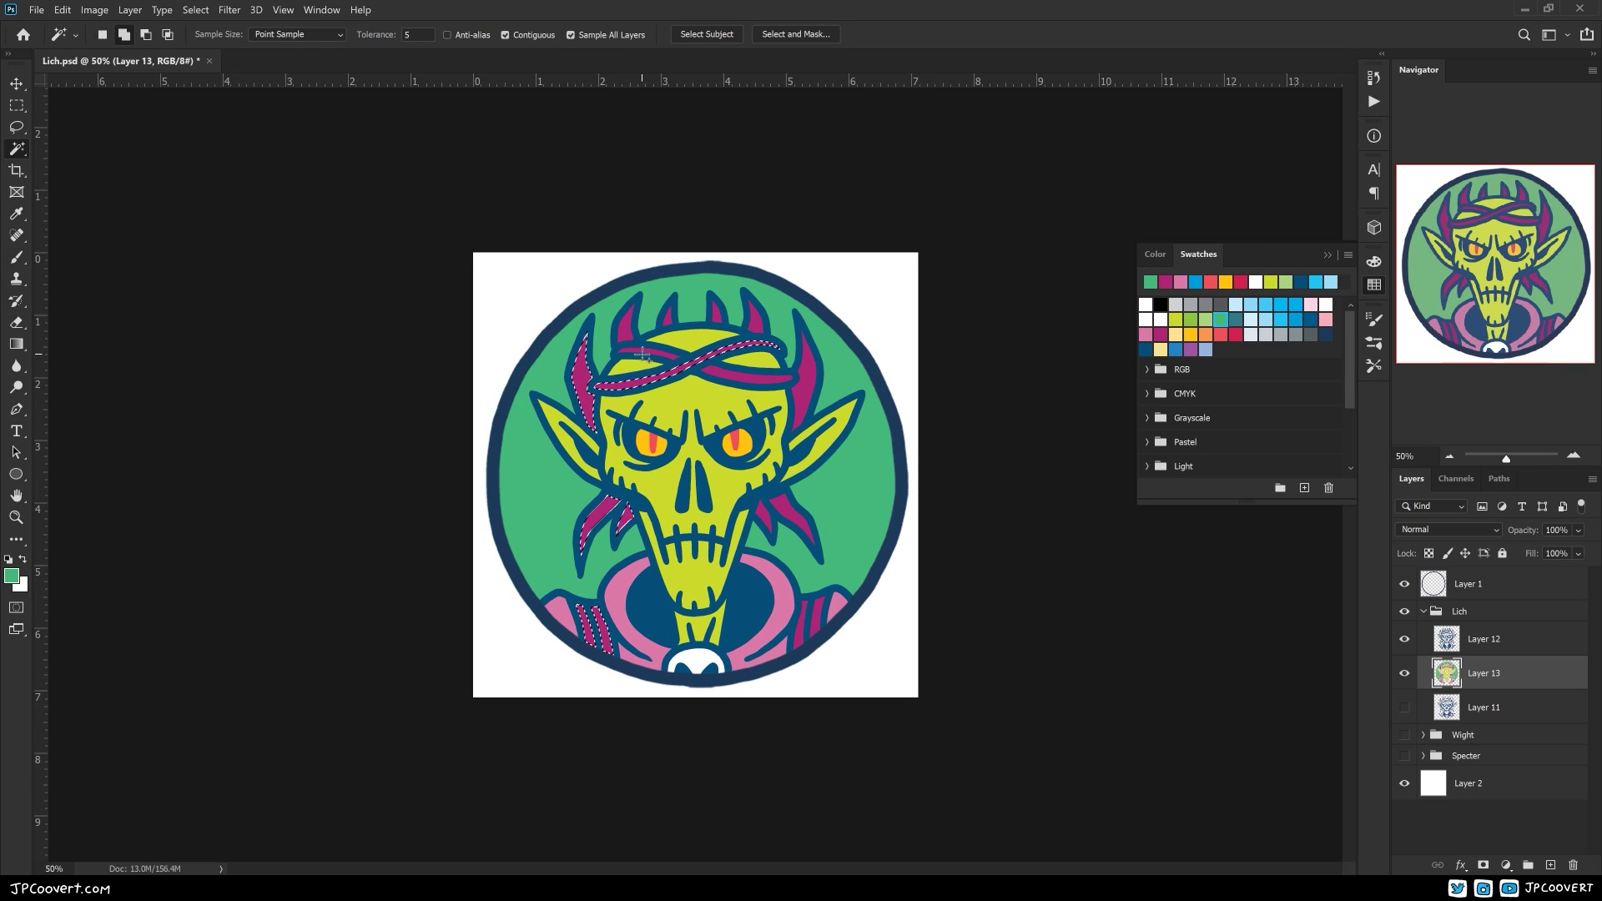
left_click(759, 333, "shift")
left_click(818, 384, "shift")
left_click(785, 522, "shift")
left_click(801, 638, "shift")
left_click(1221, 335)
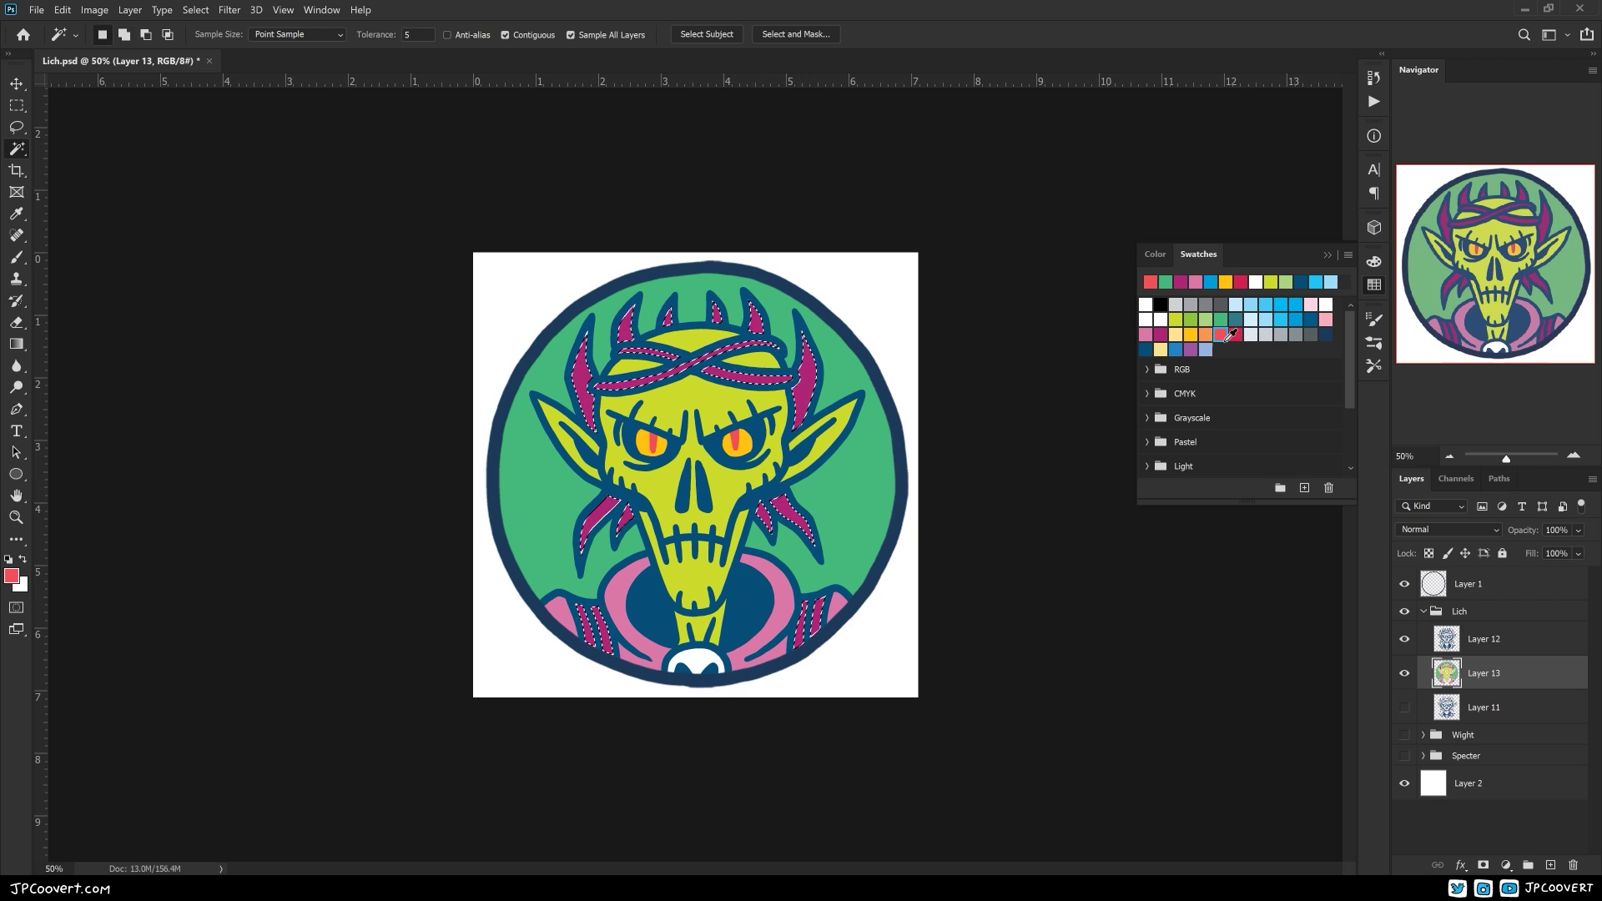
key("alt+BackSpace")
key("ctrl+d")
- Try blue and dark blue backdrops, undoing the dark blue fill
left_click(787, 460)
left_click(1295, 320)
key("alt+BackSpace")
key("ctrl+minus")
key("ctrl+plus")
left_click(1311, 320)
key("alt+BackSpace")
key("ctrl+minus")
key("ctrl+z")
key("ctrl+plus")
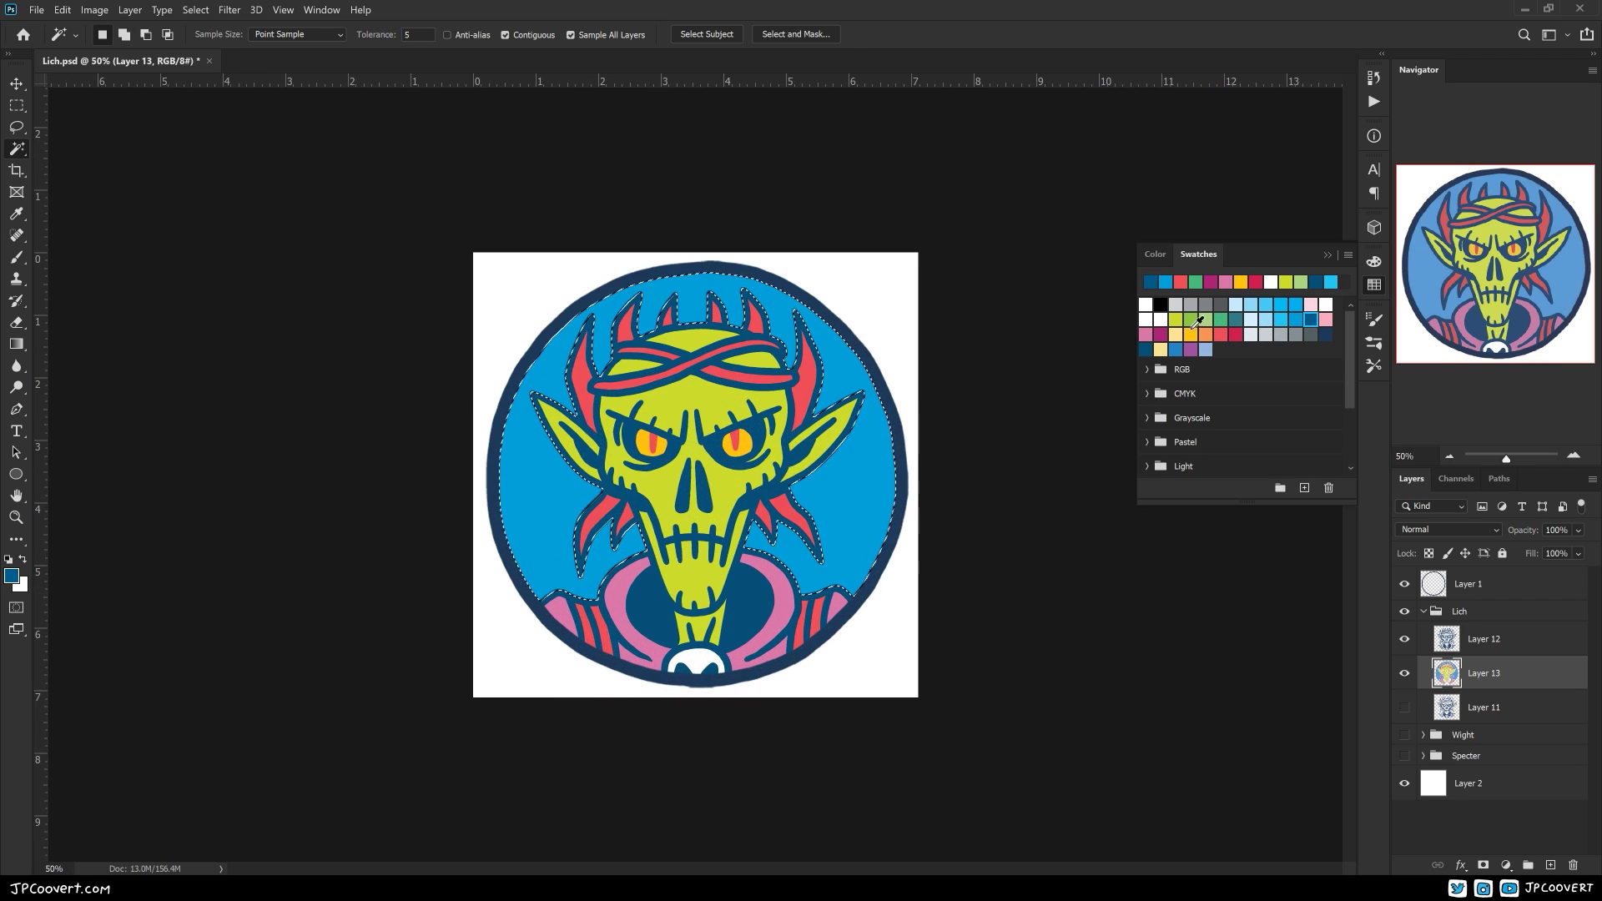
- Try orange and green before settling on a magenta backdrop
left_click(1207, 335)
key("alt+BackSpace")
key("ctrl+z")
left_click(1221, 320)
key("alt+BackSpace")
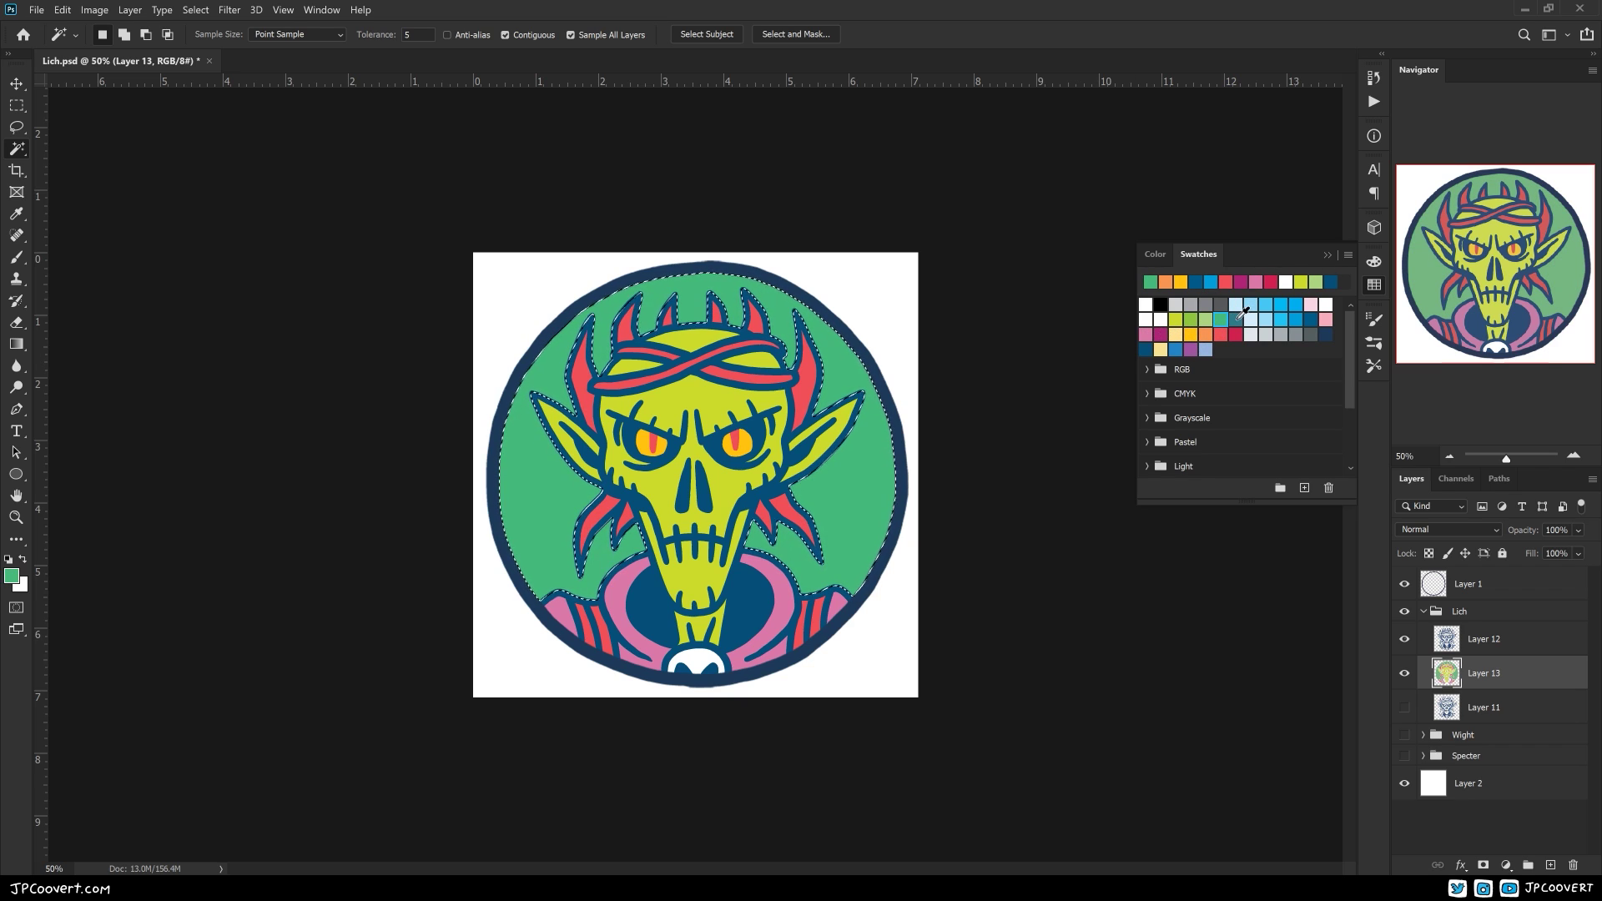
left_click(1161, 334)
key("alt+BackSpace")
key("ctrl+minus")
key("ctrl+minus")
key("ctrl+plus")
key("ctrl+plus")
- Refill the pink robe with green
left_click(649, 576)
left_click(1221, 320)
key("alt+BackSpace")
scroll(749, 494, "up", 5)
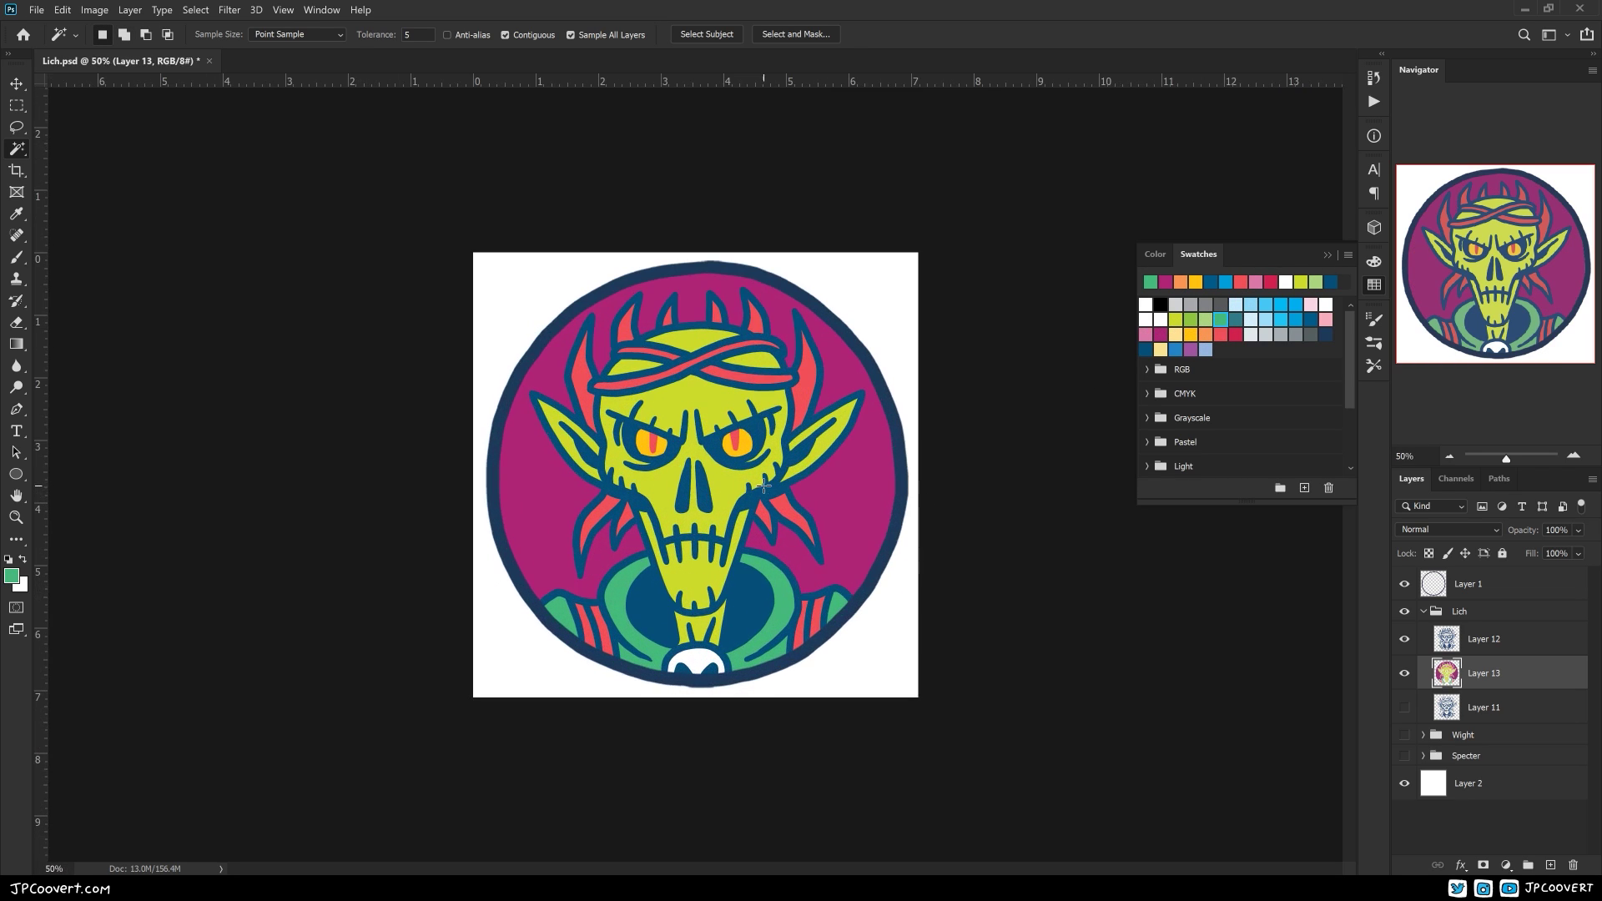
- Add a new layer for white eye highlights and set up a white brush
key("ctrl+shift+alt+n")
scroll(735, 471, "up", 2)
key("d")
key("x")
key("b")
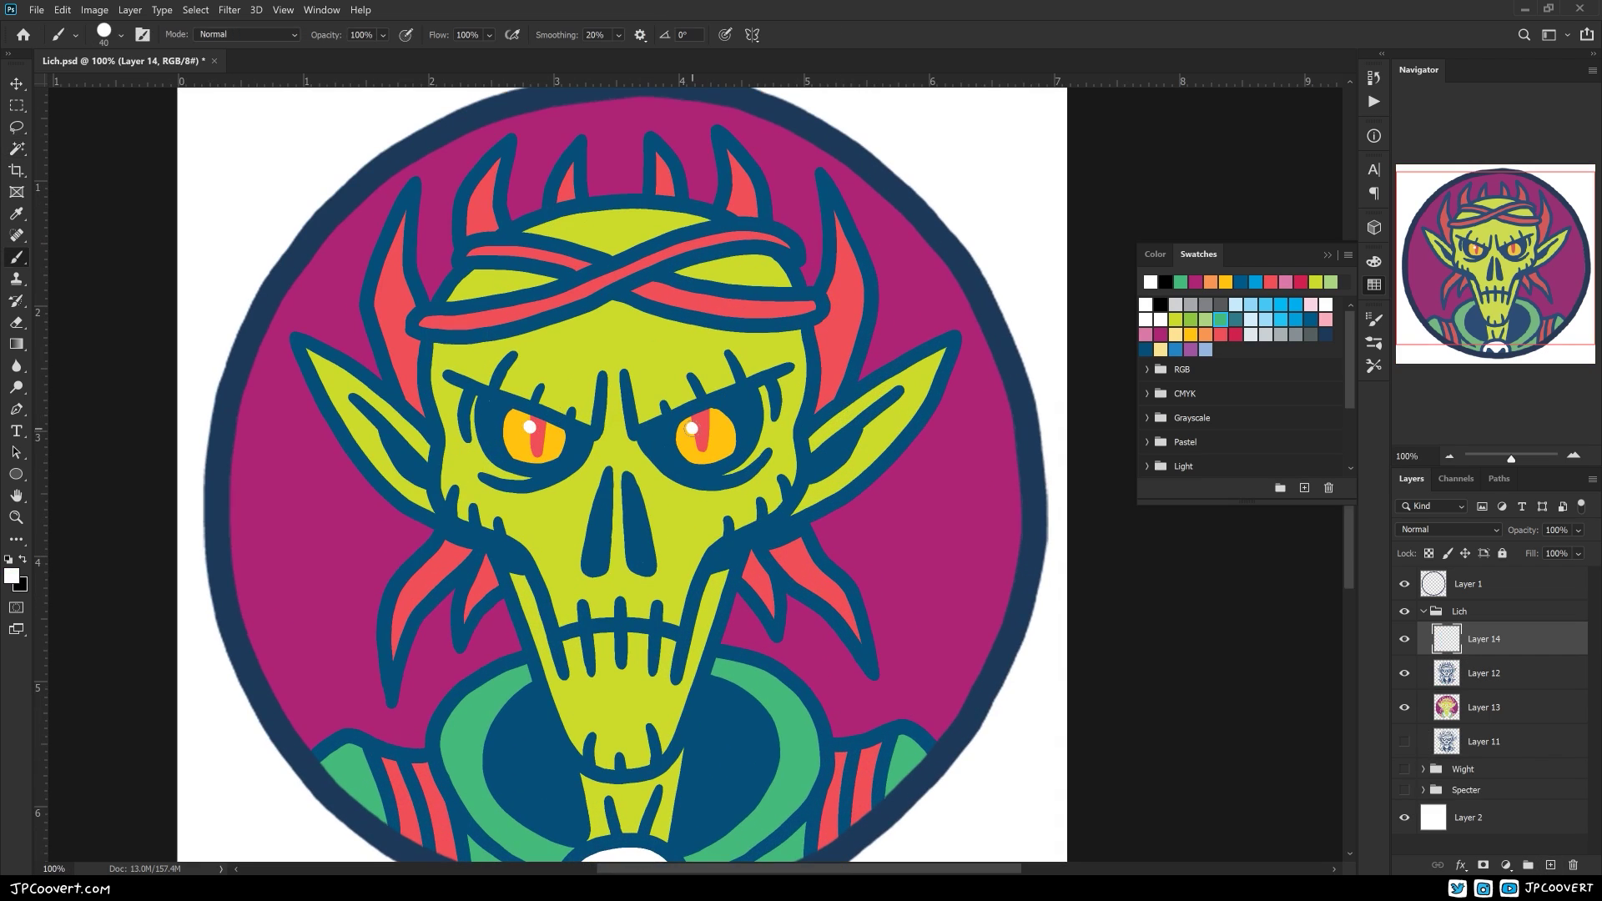
scroll(700, 459, "down", 3)
scroll(699, 459, "down", 3)
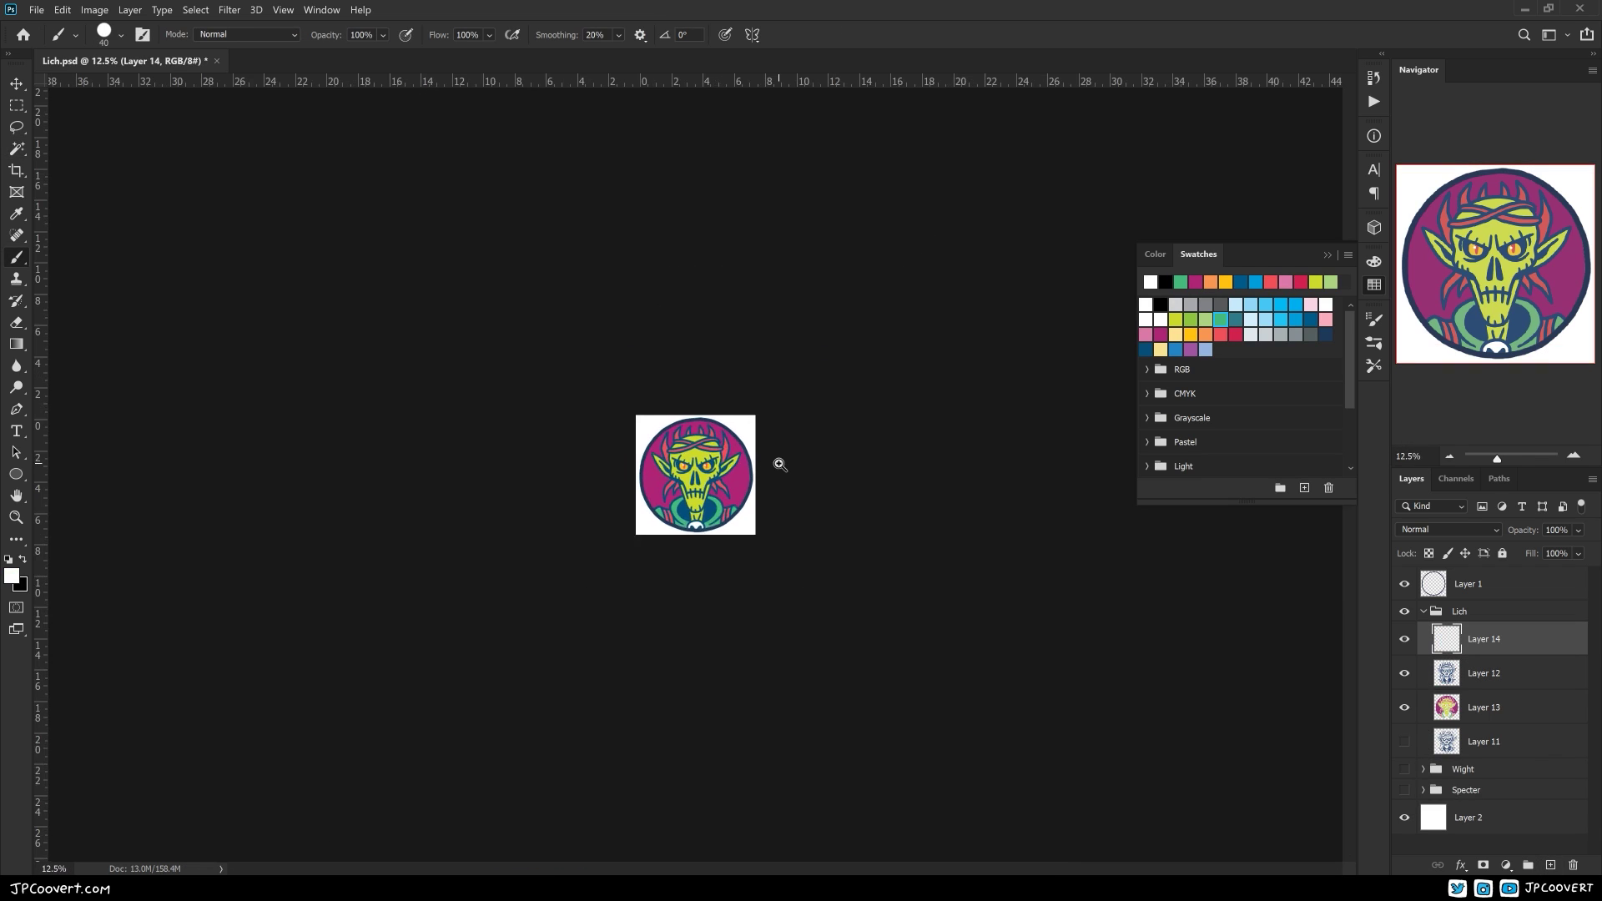
scroll(709, 461, "up", 7)
left_click(686, 398, "alt")
key("alt+bracketleft")
key("alt+bracketleft")
scroll(686, 398, "down", 4)
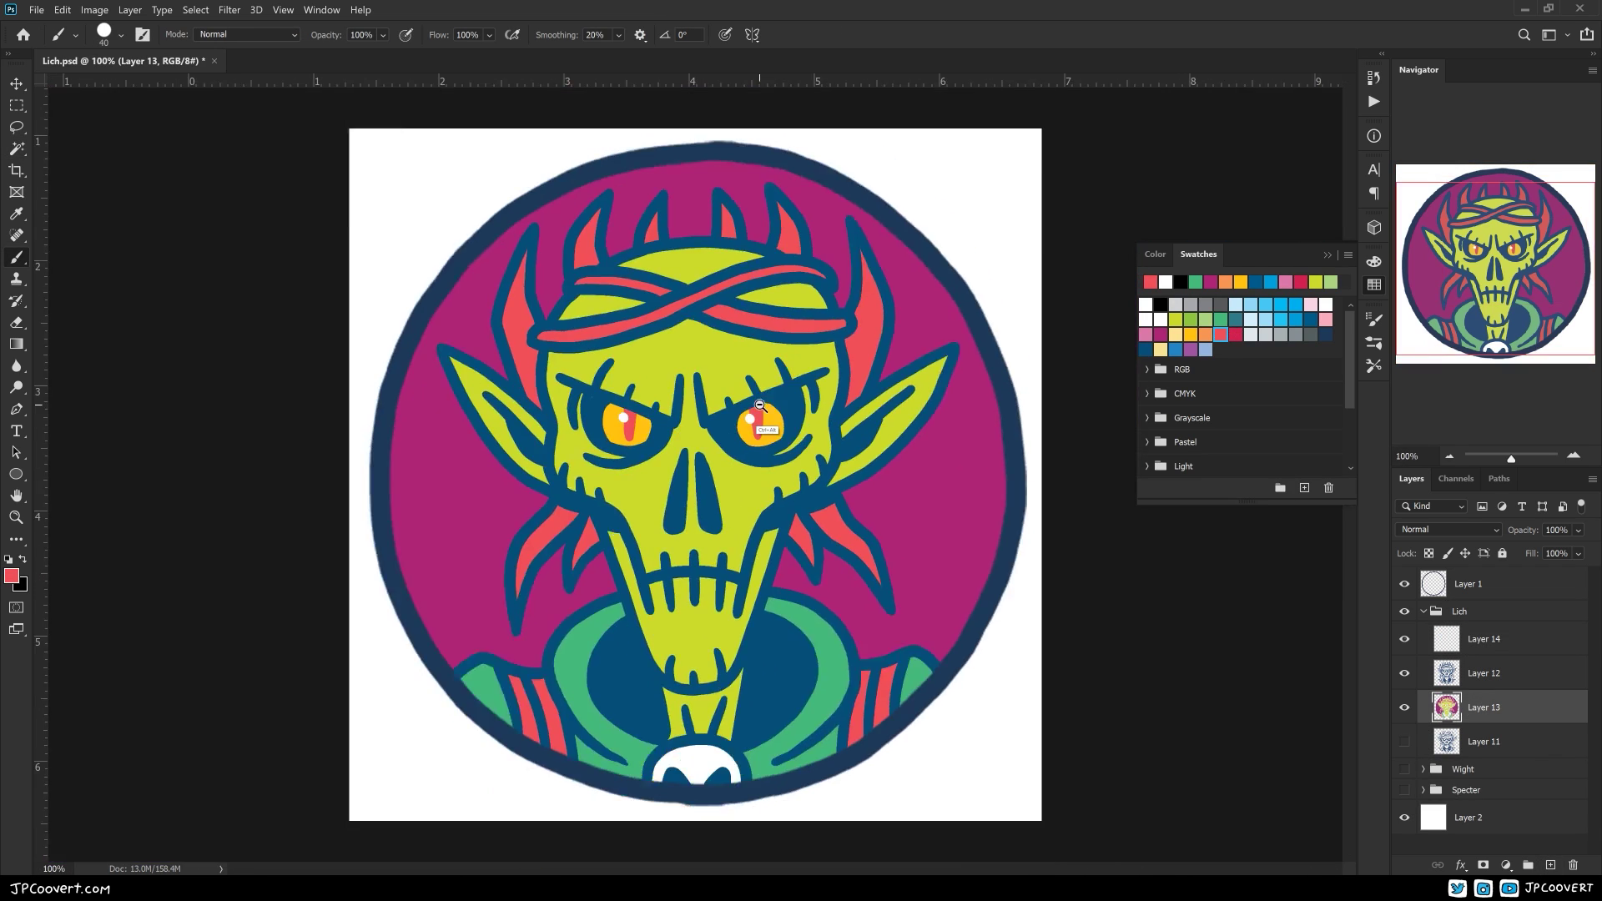